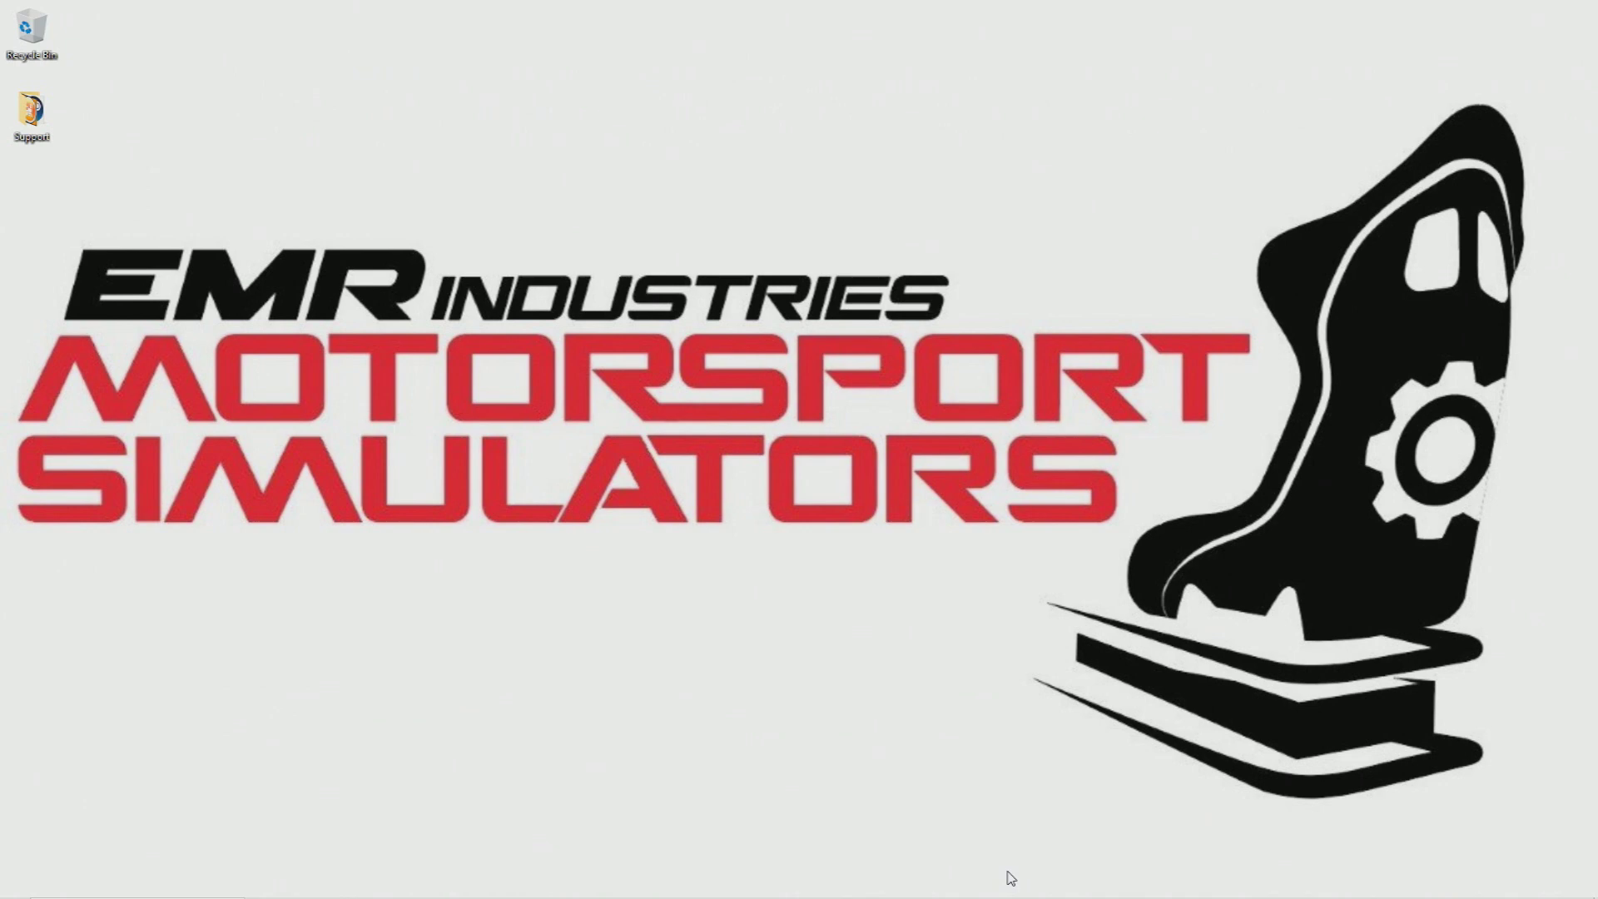
- Open SimTools Game Manager and SimTools Game Engine from the programs running in the background
mouse_move(1269, 897)
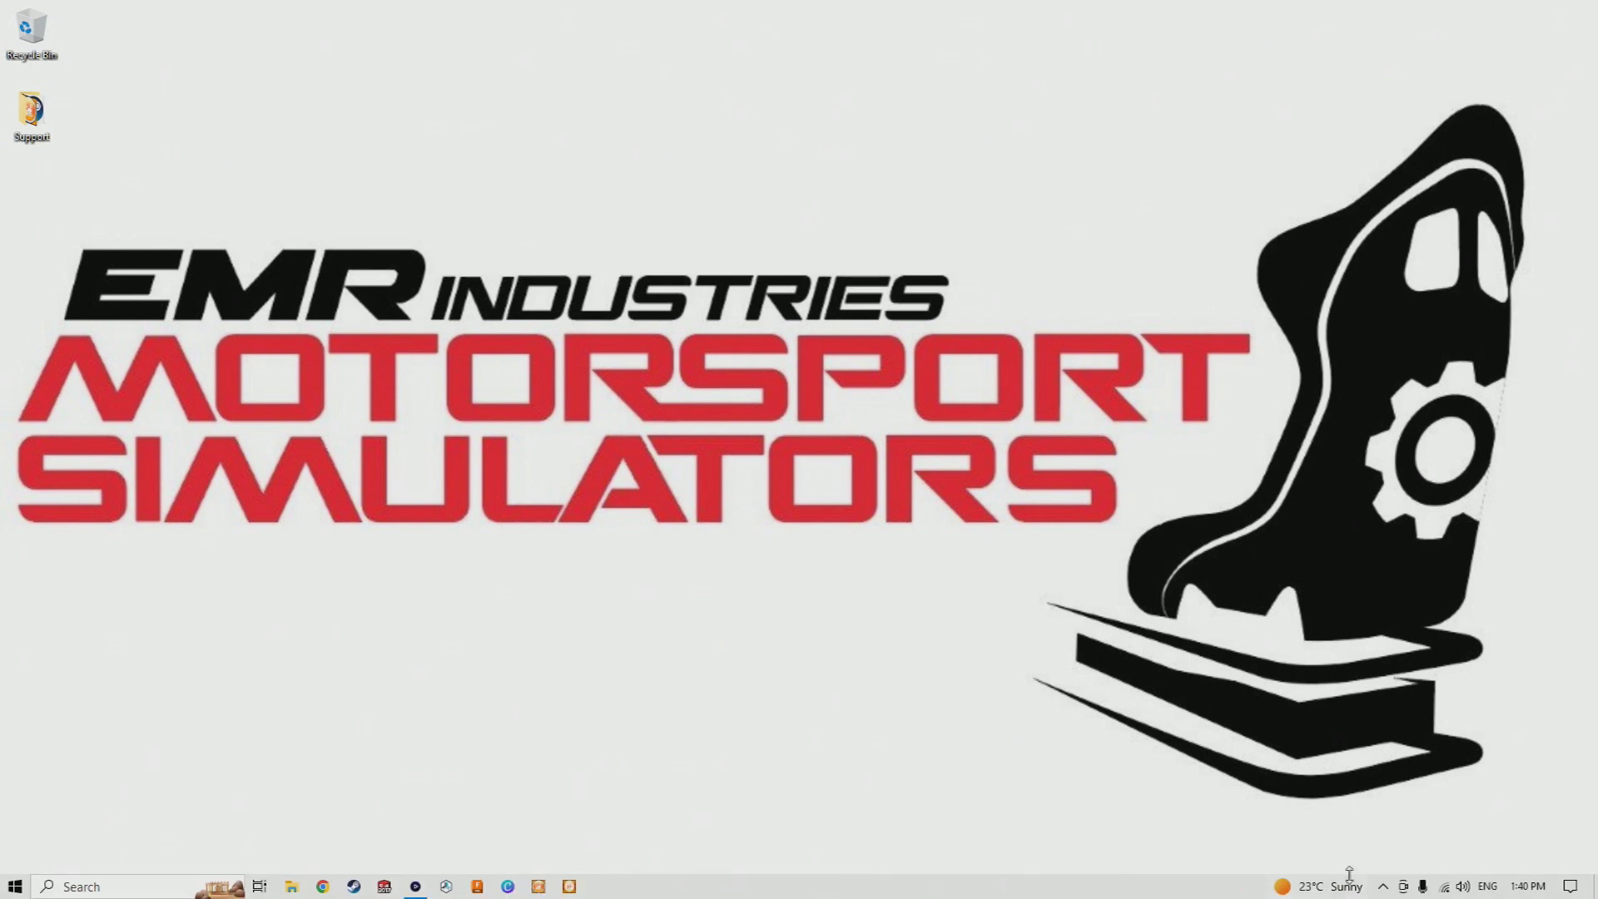
click(1384, 888)
click(1350, 856)
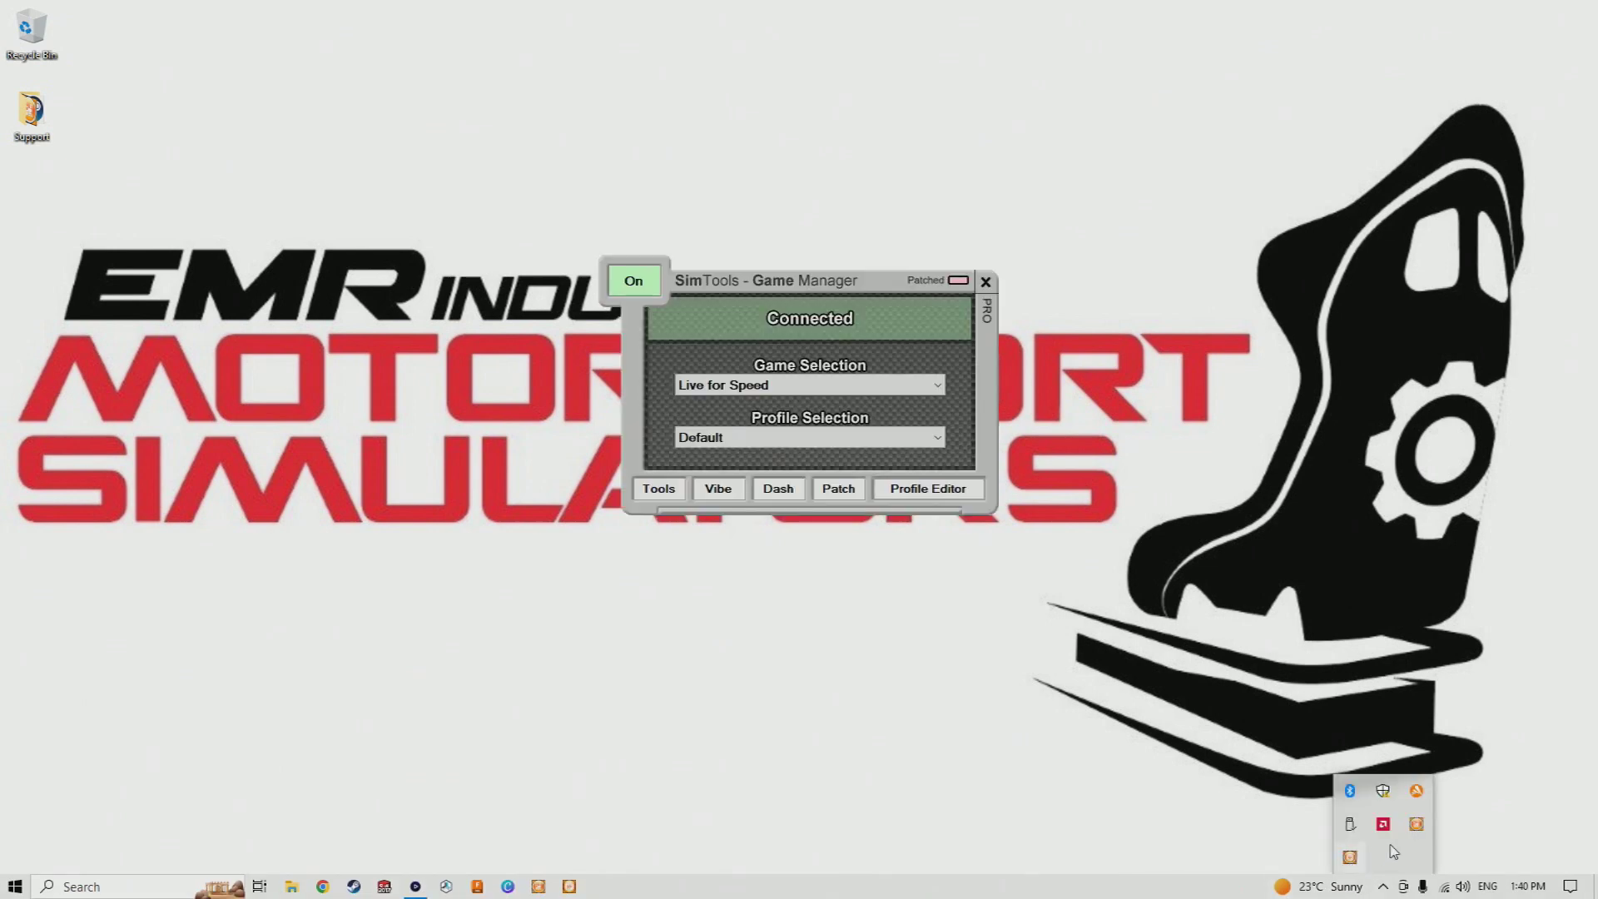
click(1415, 824)
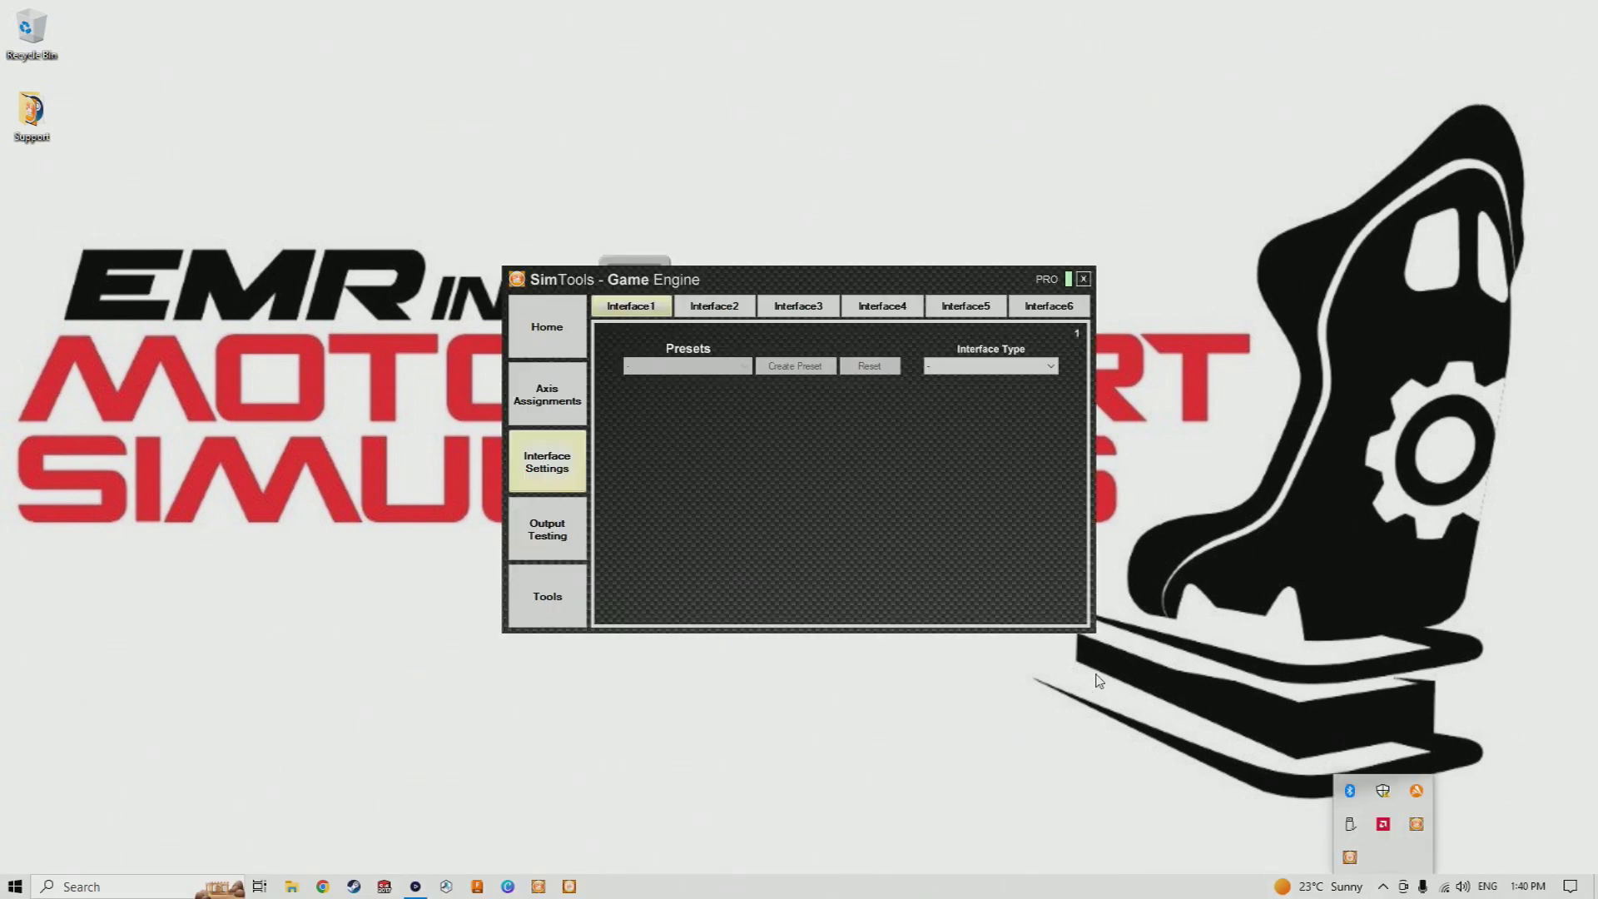
click(1030, 676)
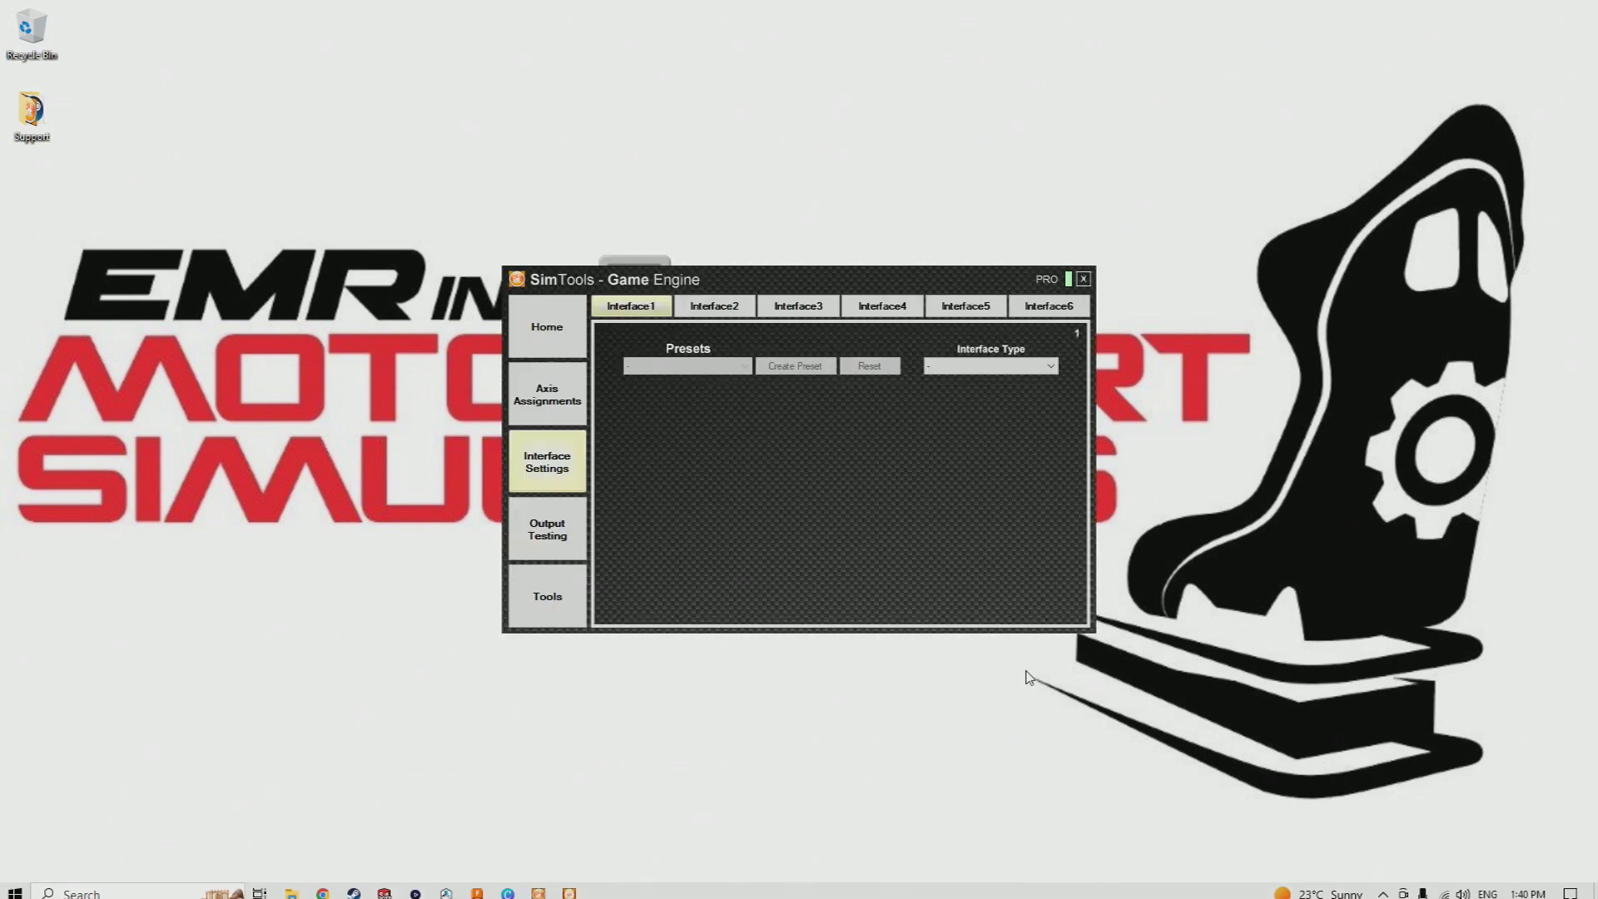
- Close the Game Manager window and reposition the Game Engine window on the desktop
click(978, 283)
click(984, 283)
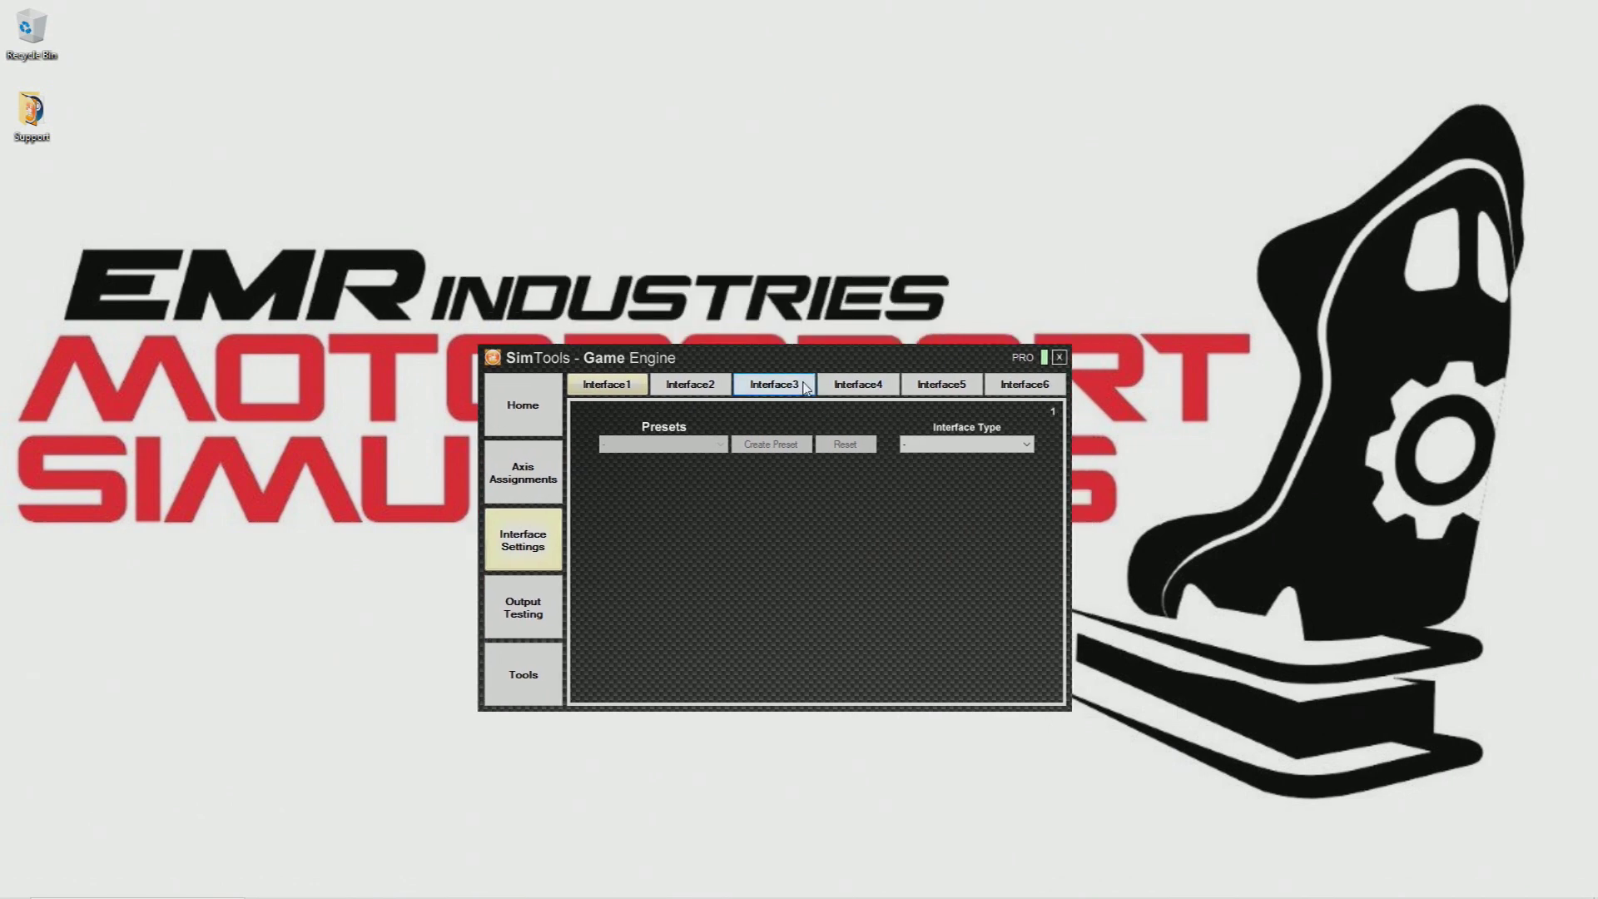
drag(780, 360, 782, 311)
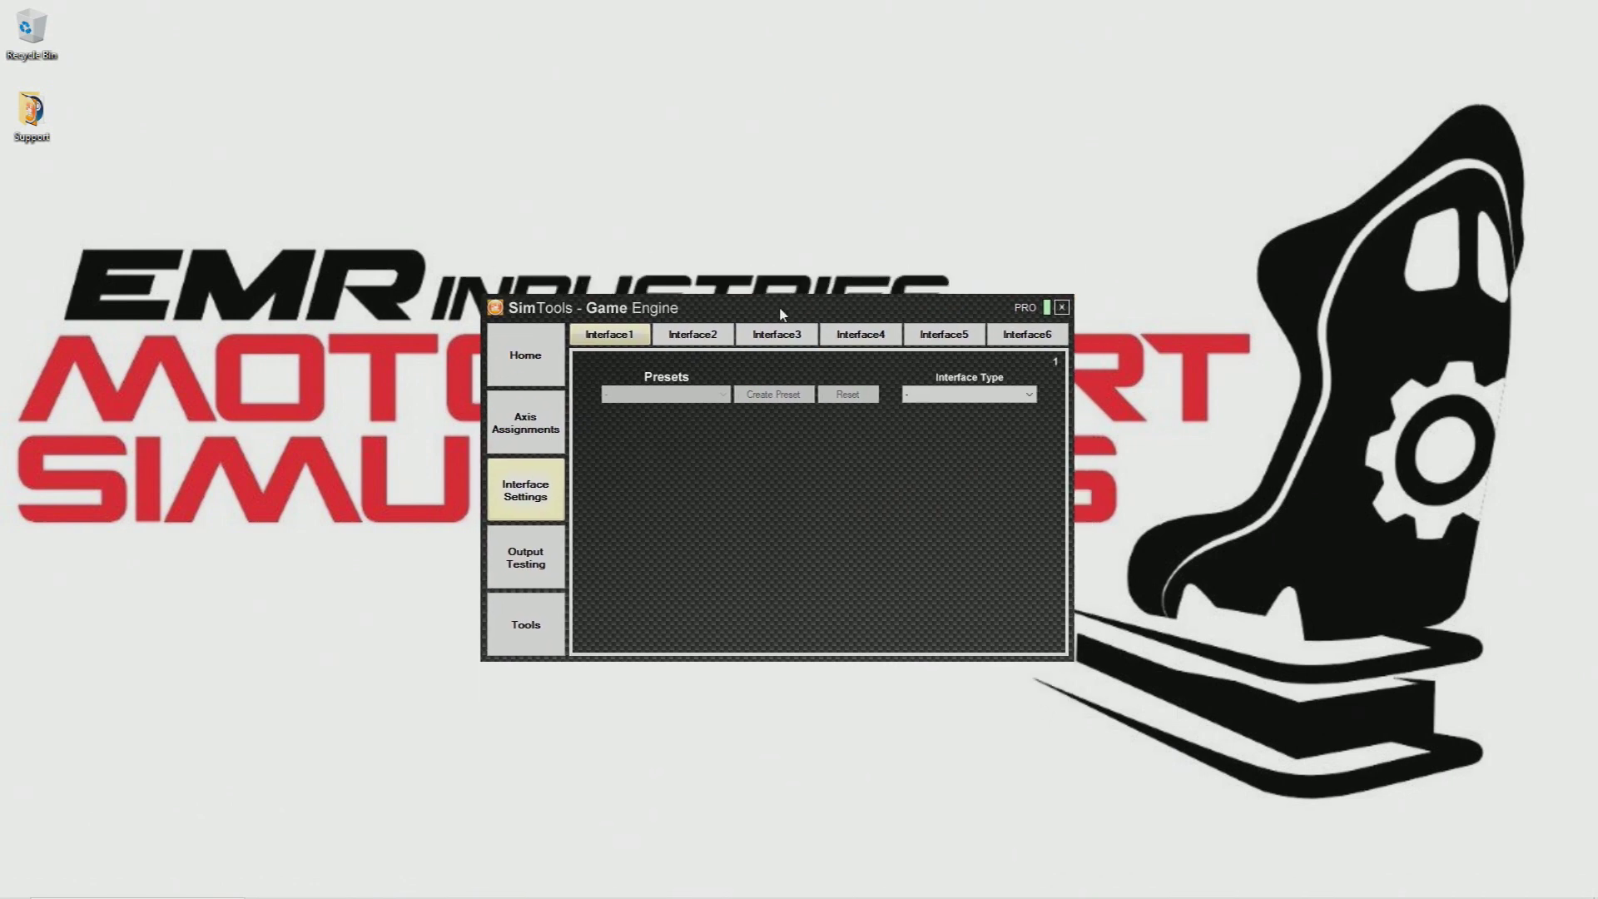
- Look through the Home, Axis Assignments, Interface Settings, Output Testing and Tools pages of Game Engine
click(525, 358)
click(519, 426)
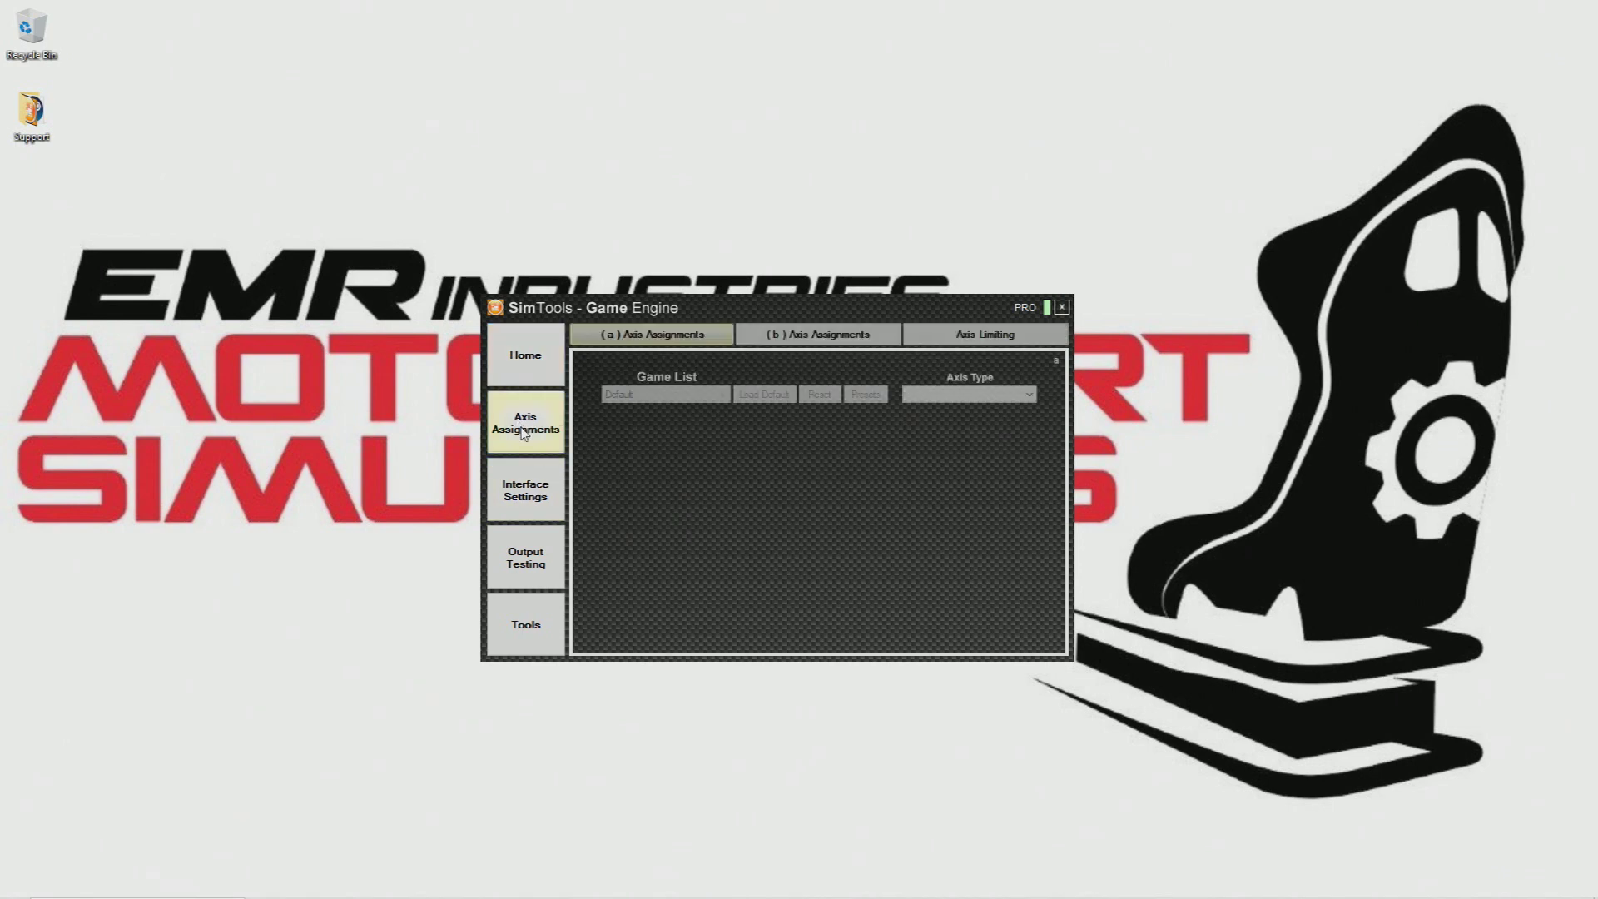
click(525, 491)
click(536, 558)
click(523, 628)
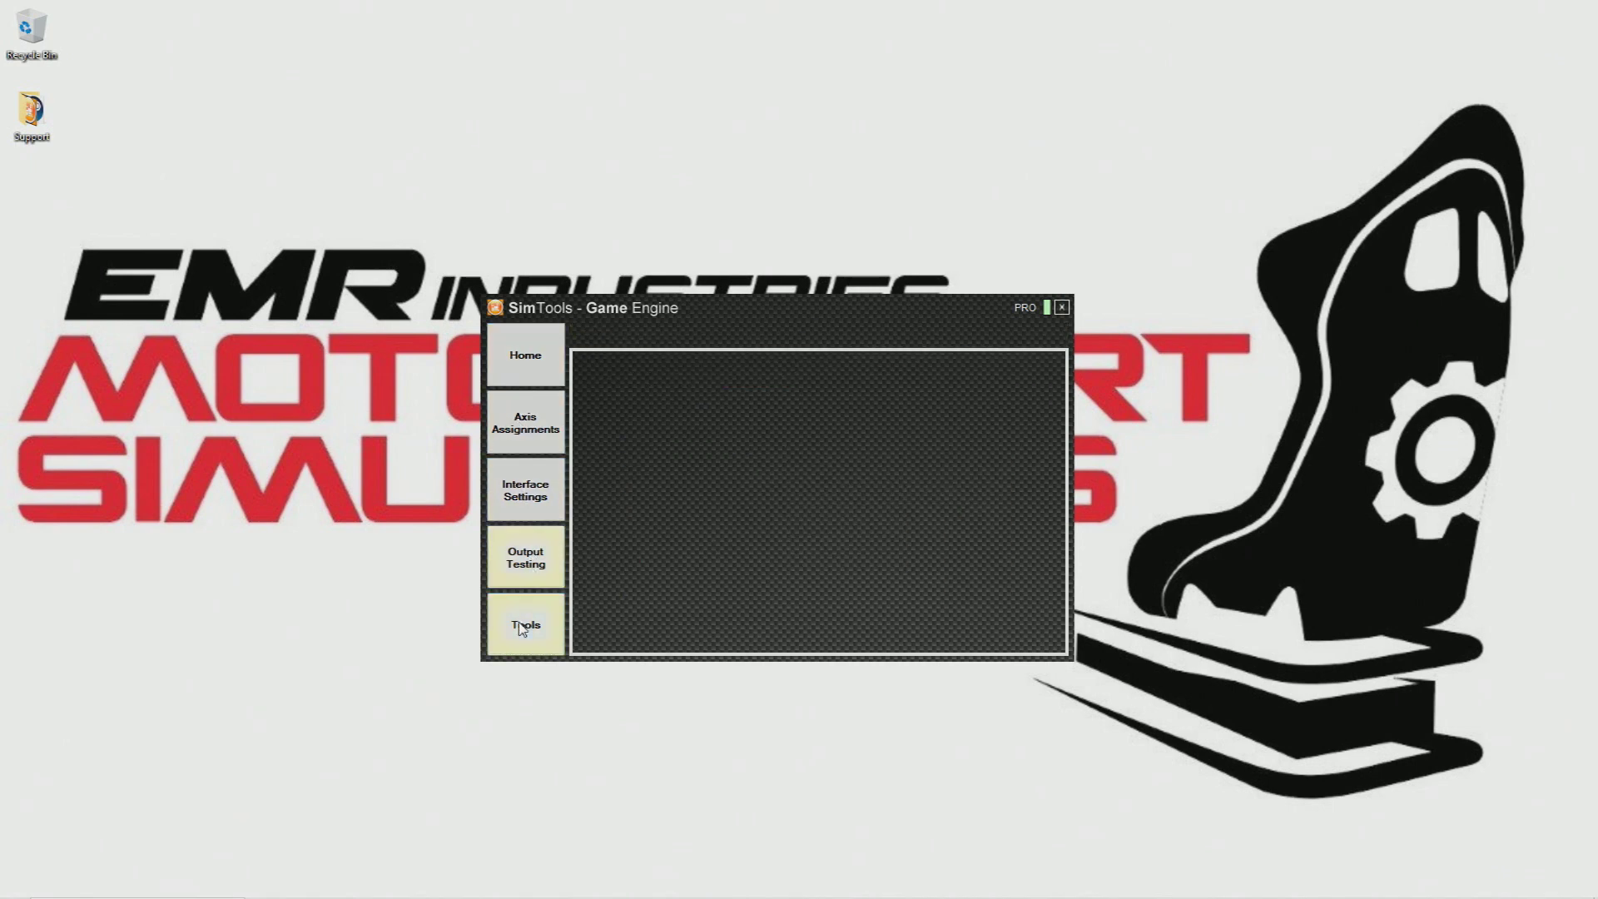
- Set the interface type of Interface1 to Serial in the interface settings and dismiss the device warning
click(533, 499)
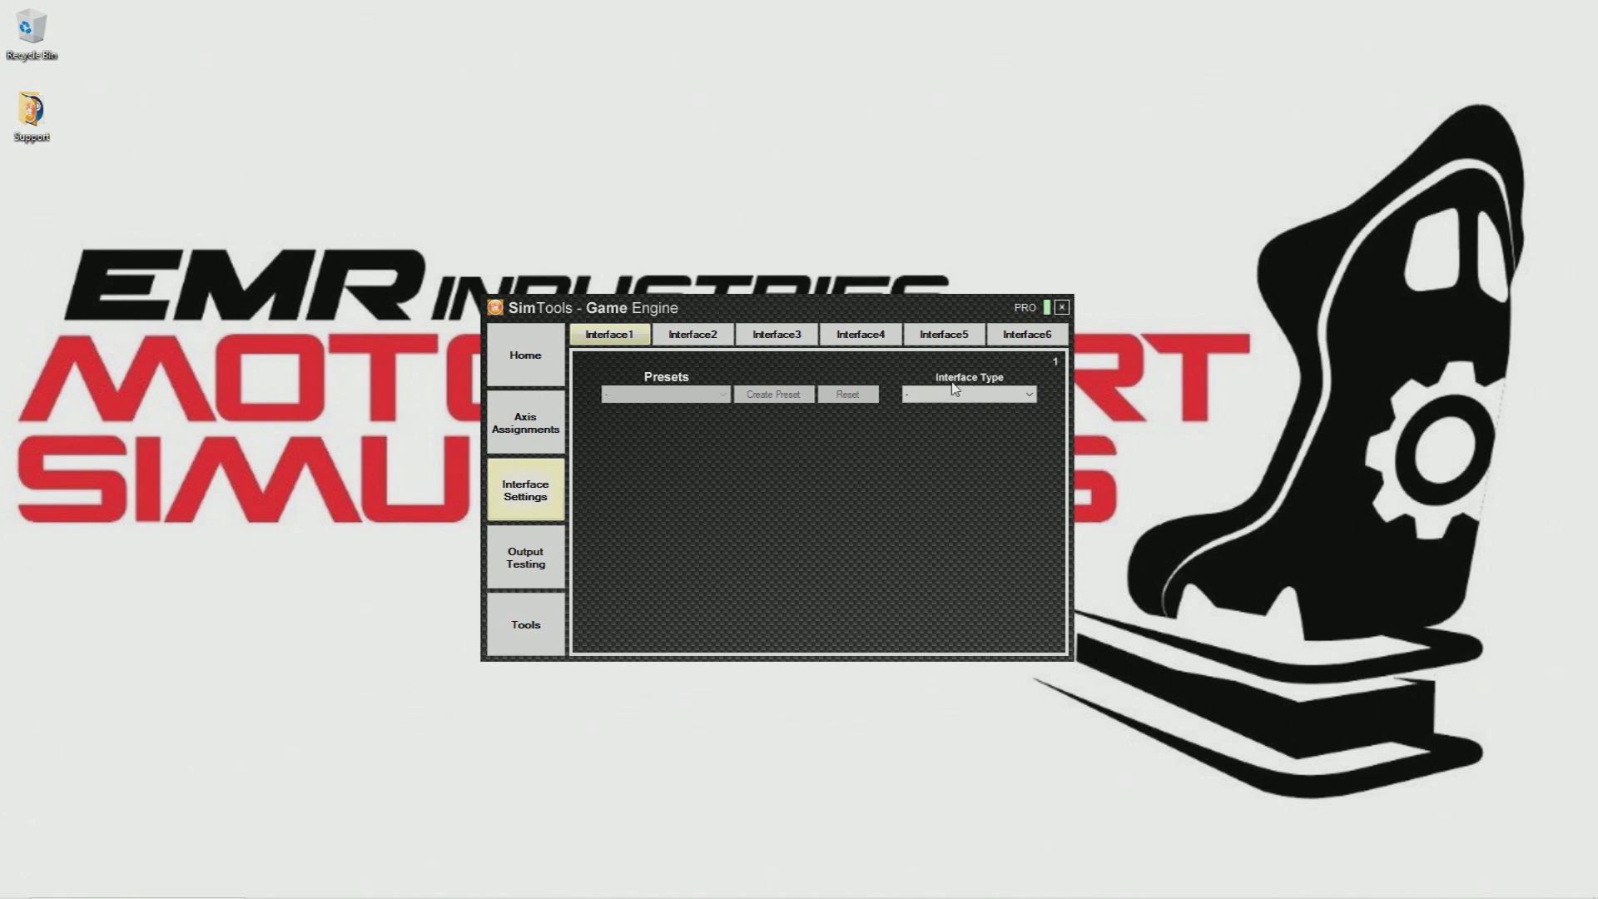
click(1032, 396)
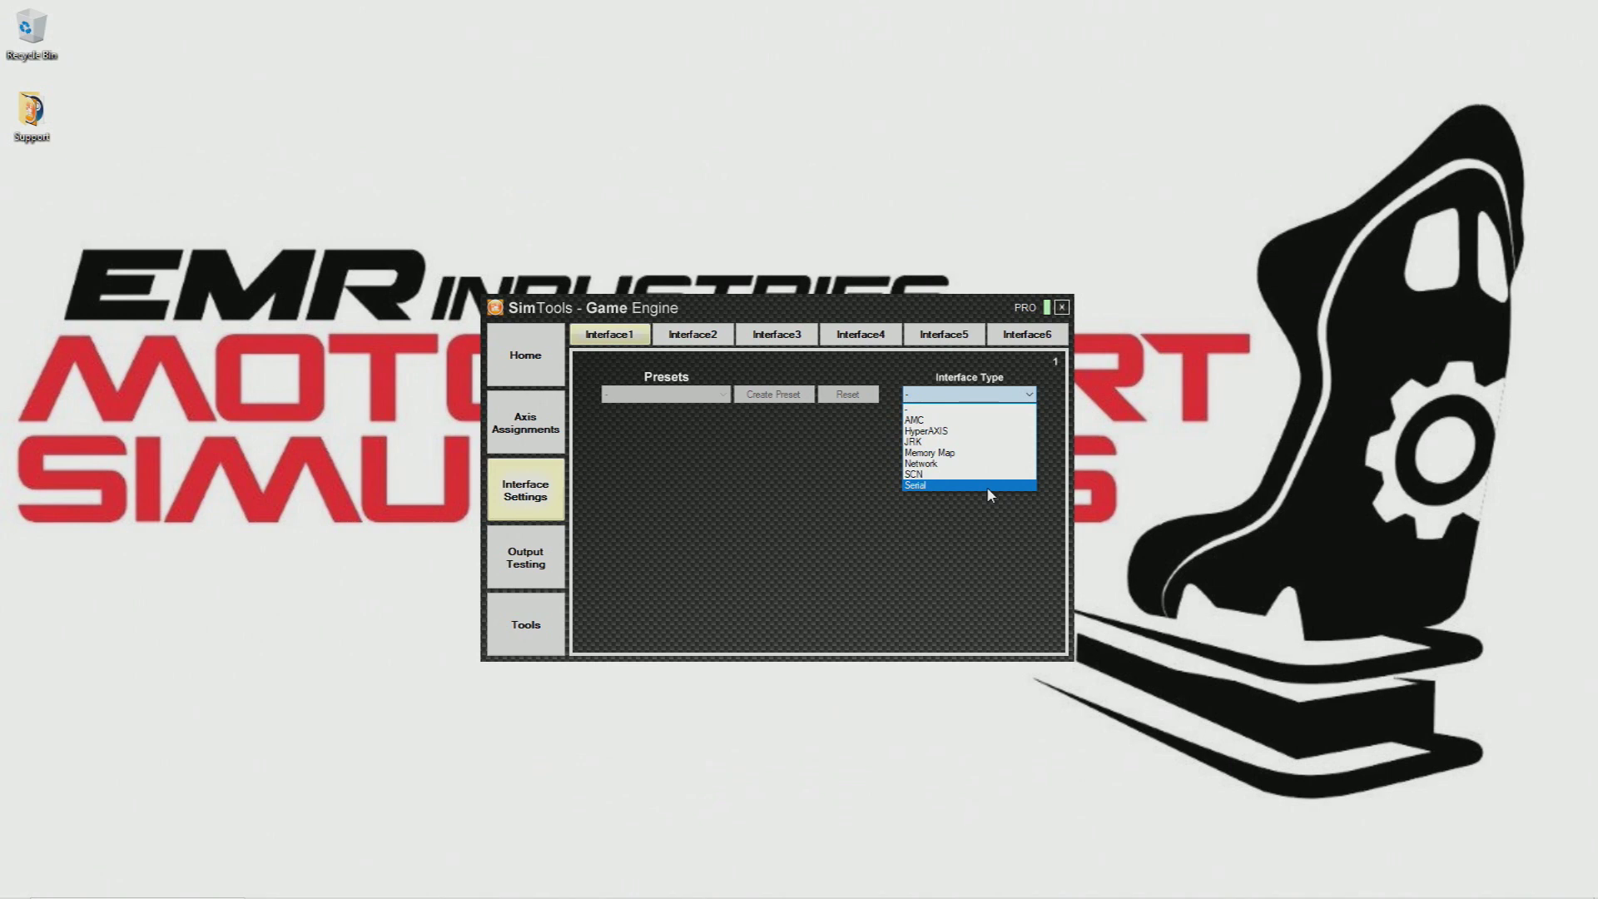
click(988, 486)
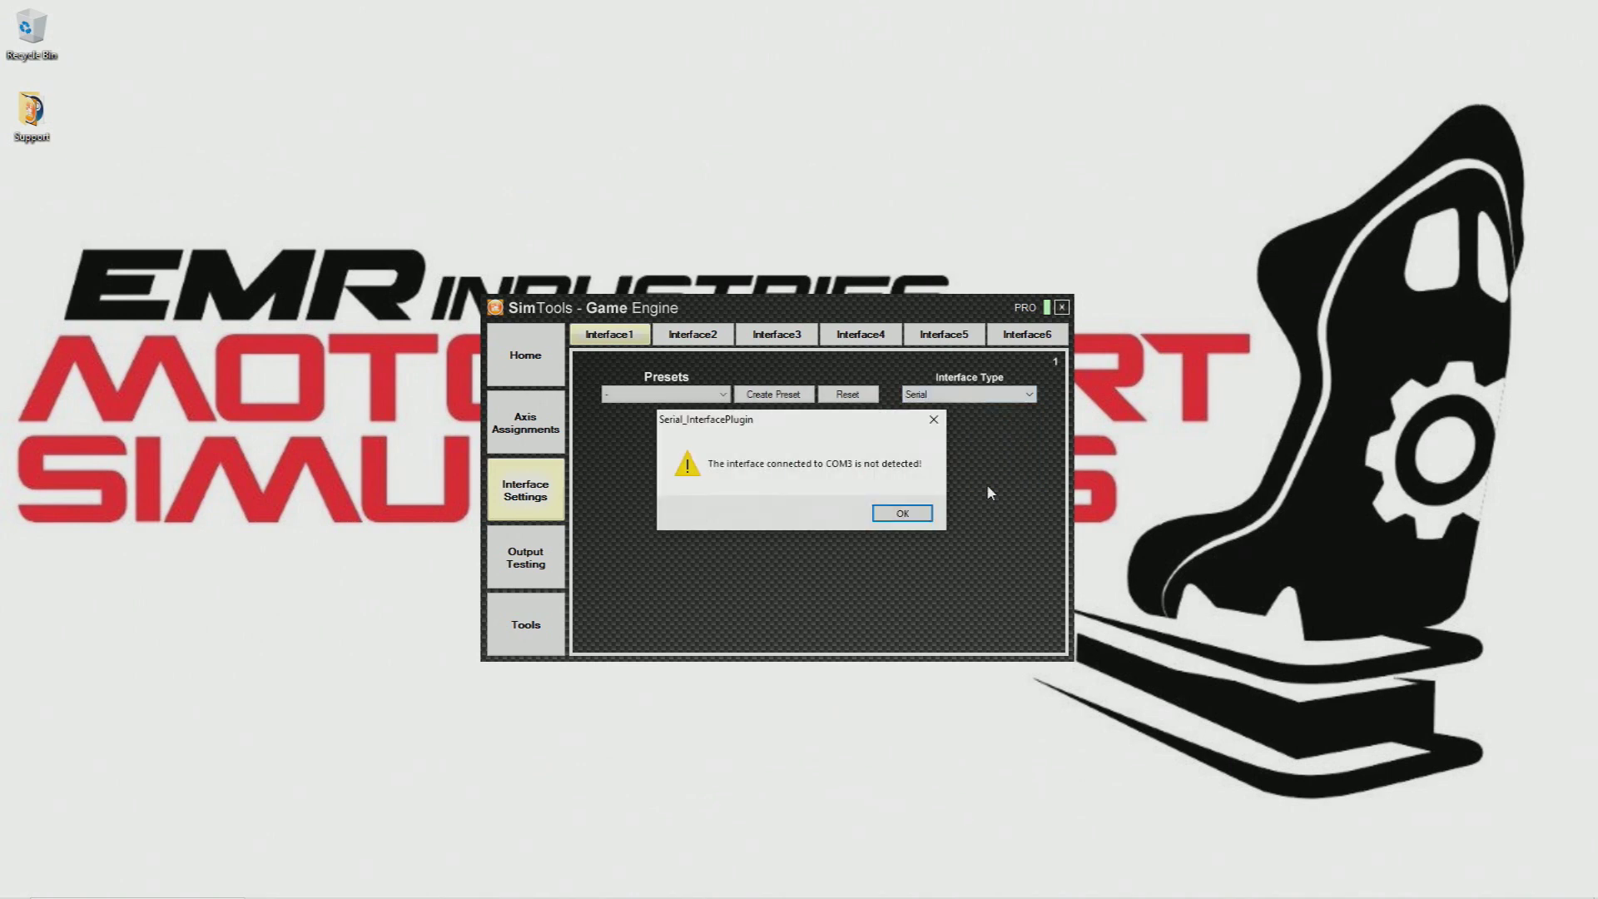
click(913, 516)
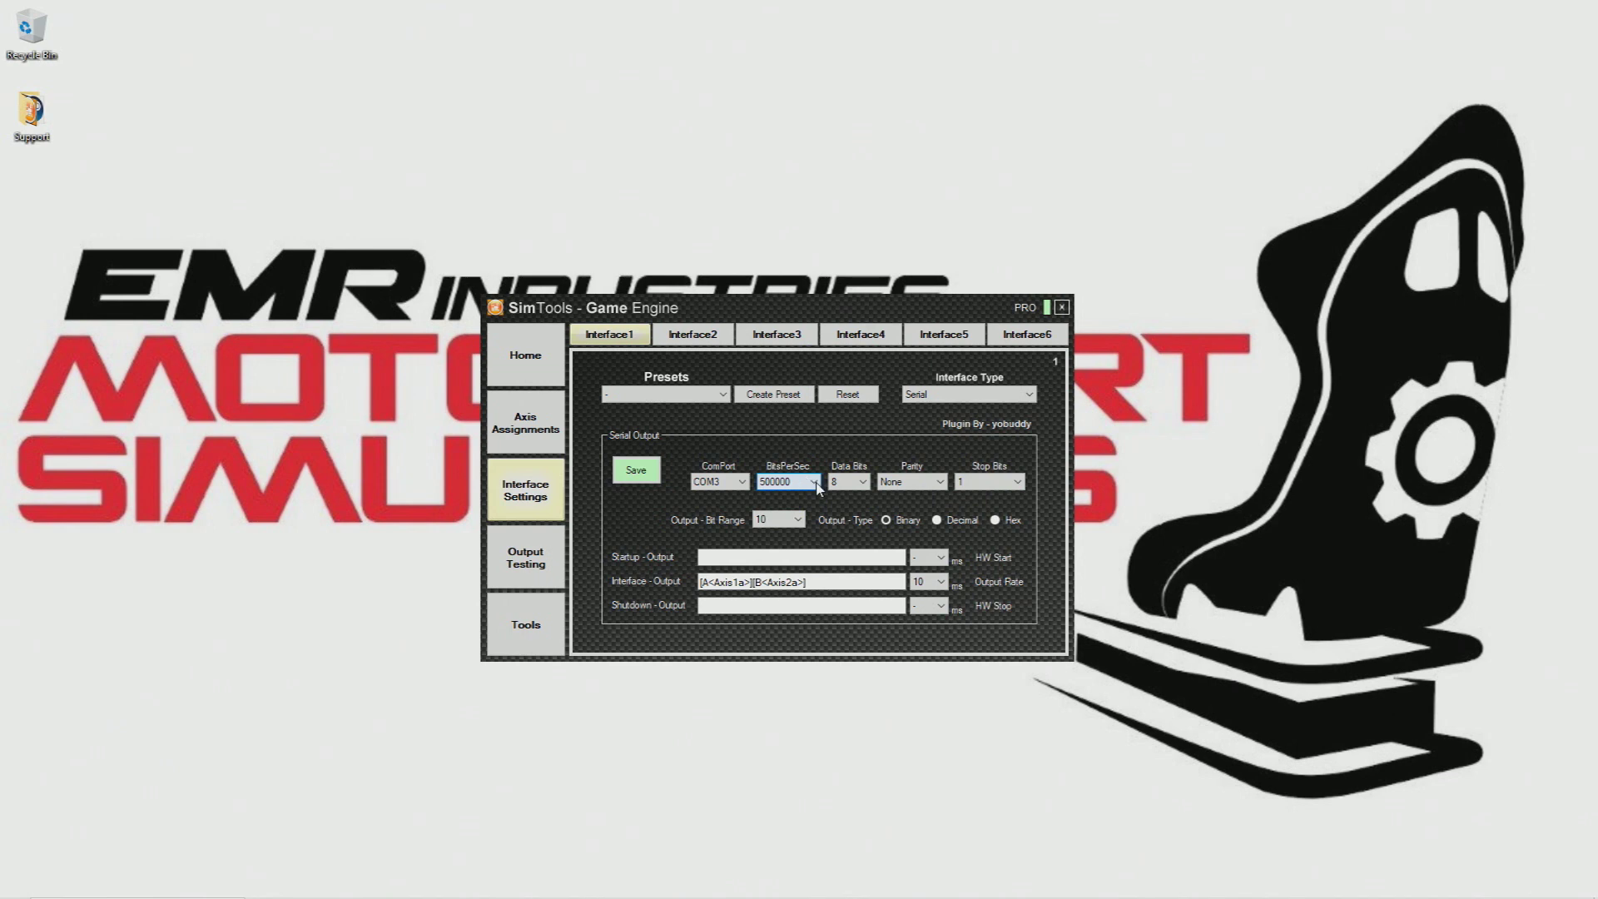
- Review the available bits per second, data bits, parity and stop bits options for Interface1
click(814, 481)
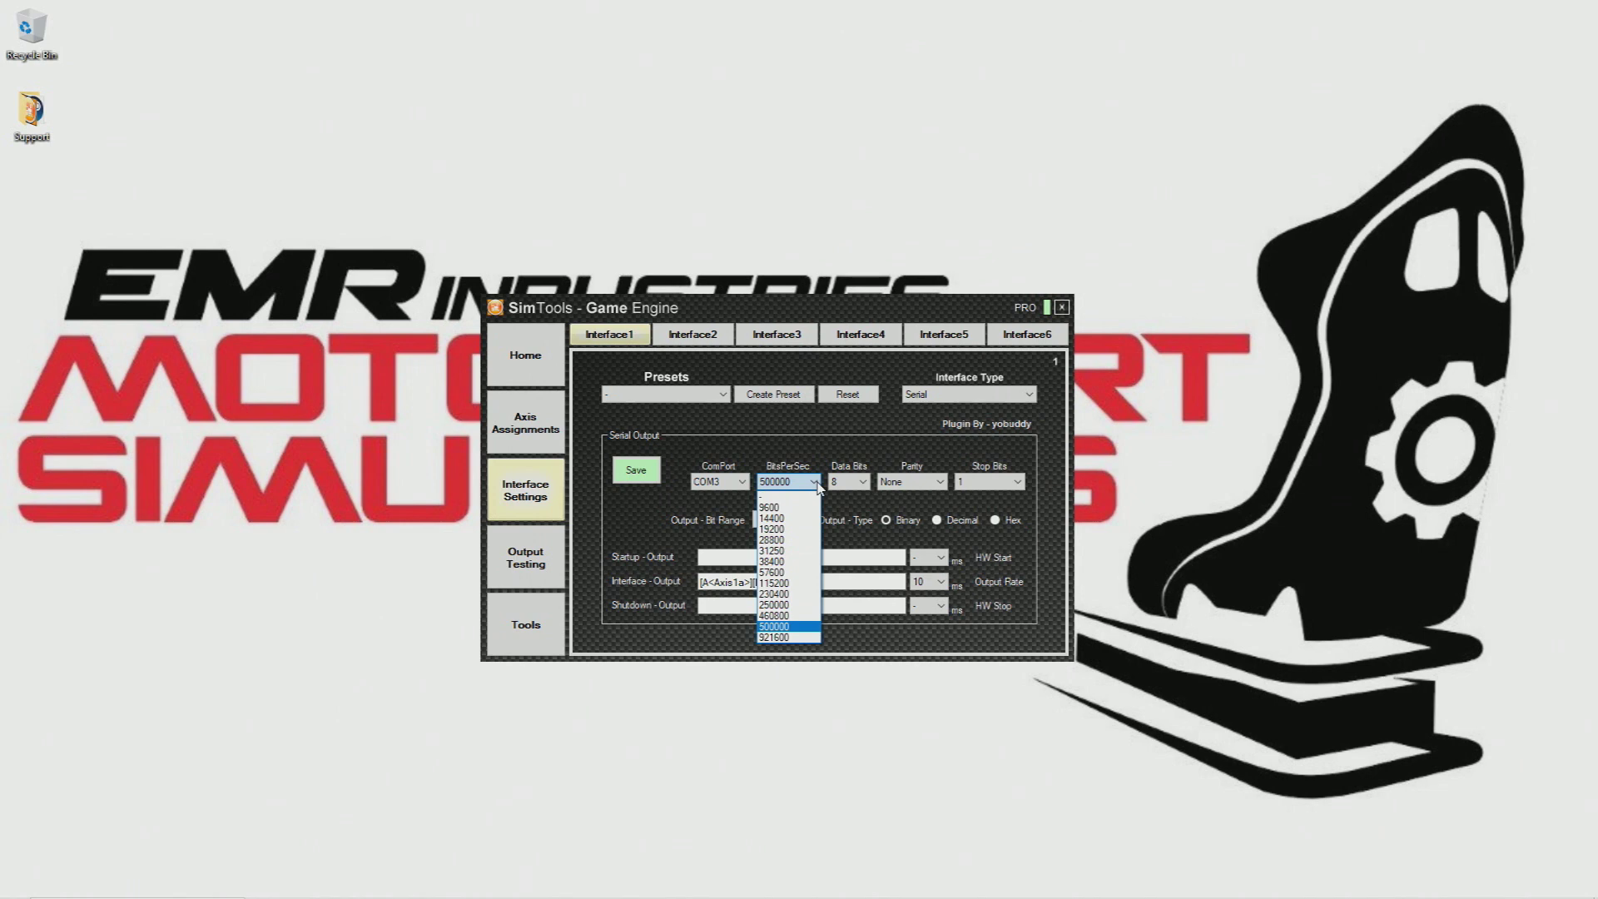
click(817, 487)
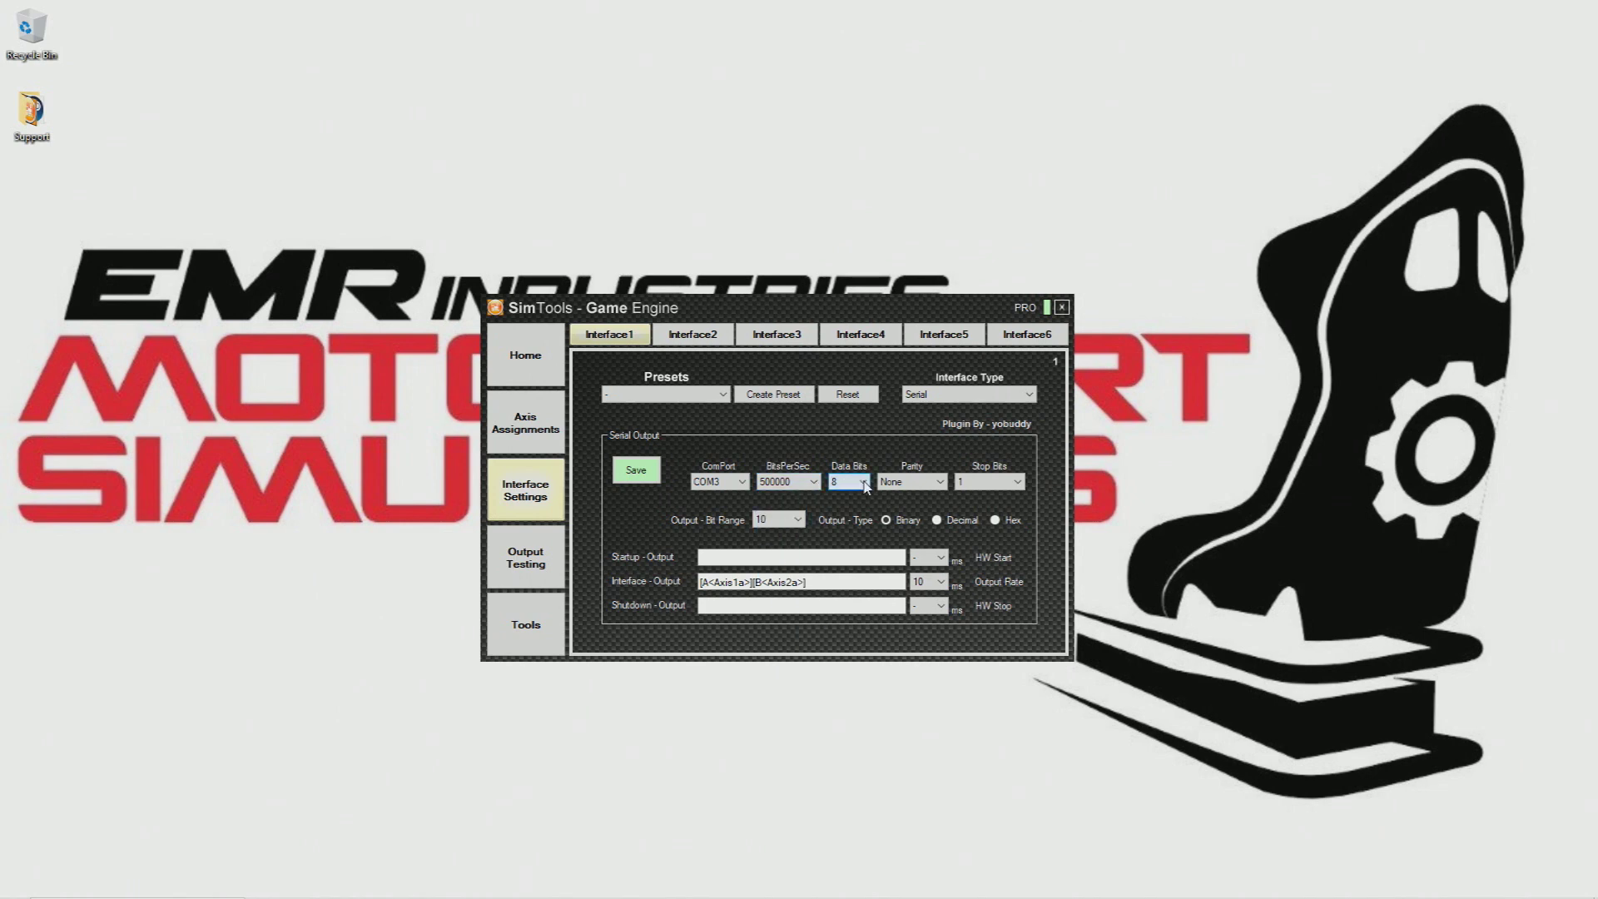
click(866, 486)
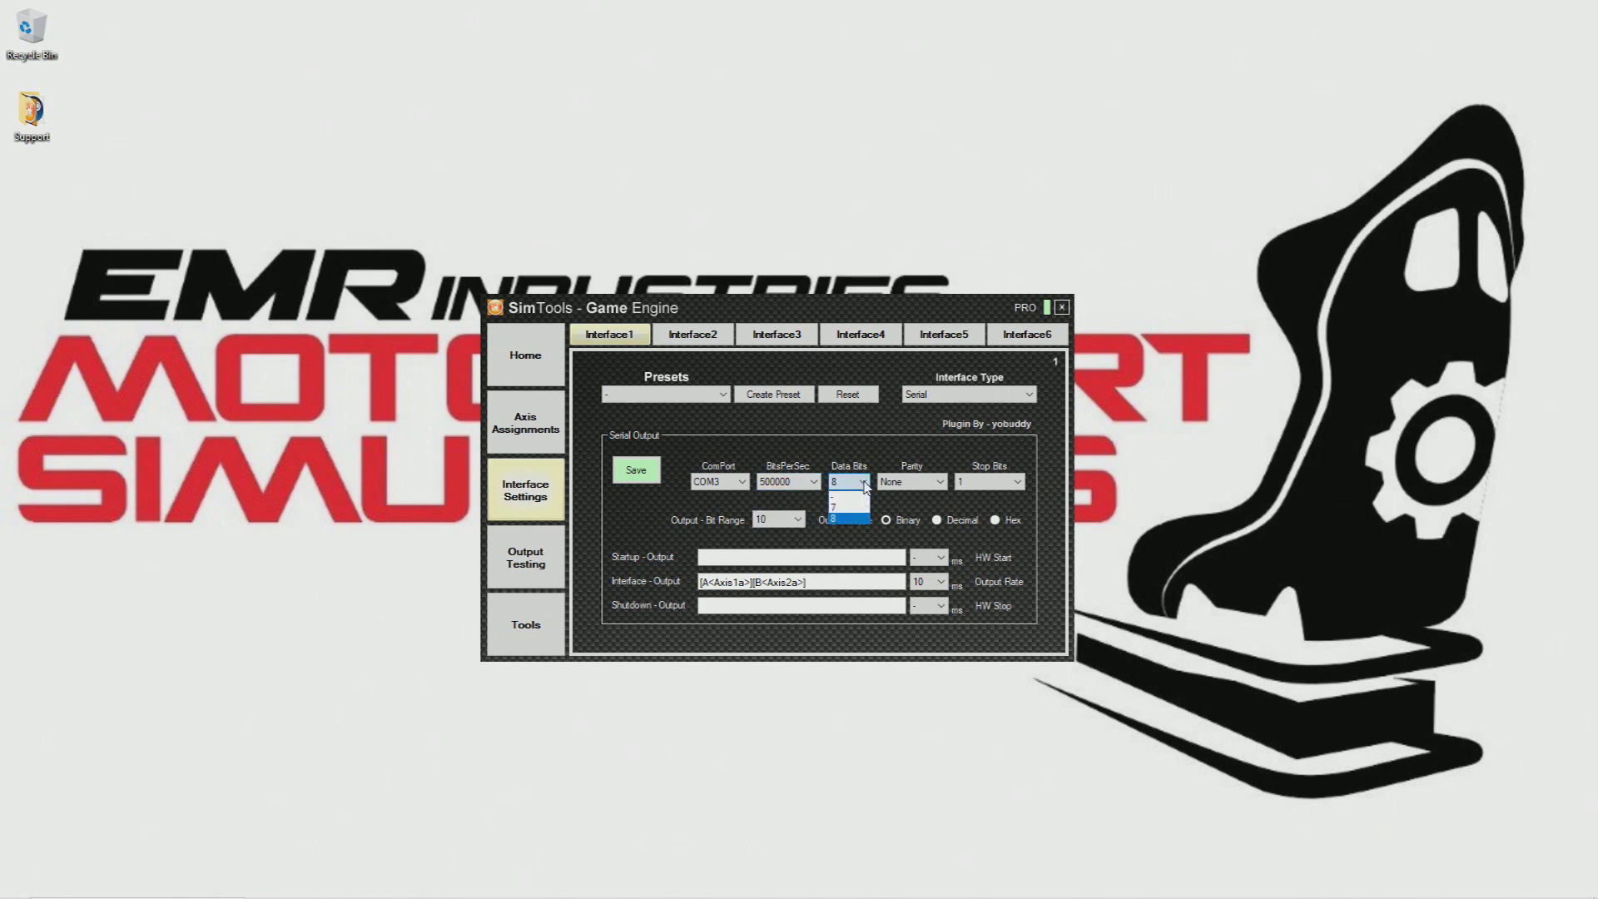
click(865, 487)
click(940, 486)
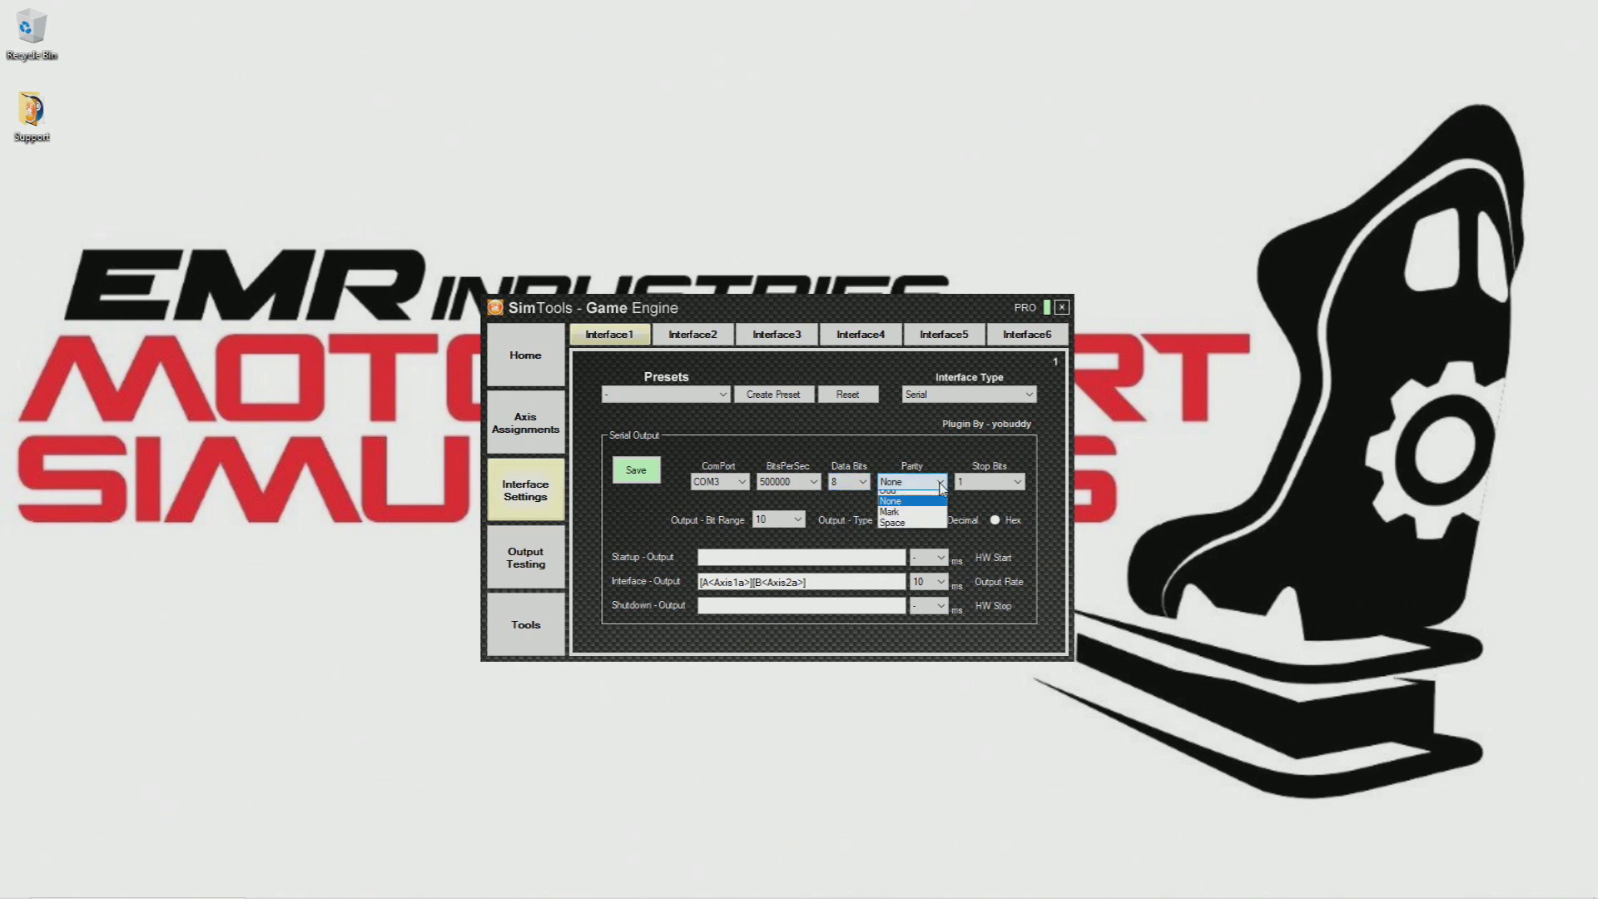
click(941, 486)
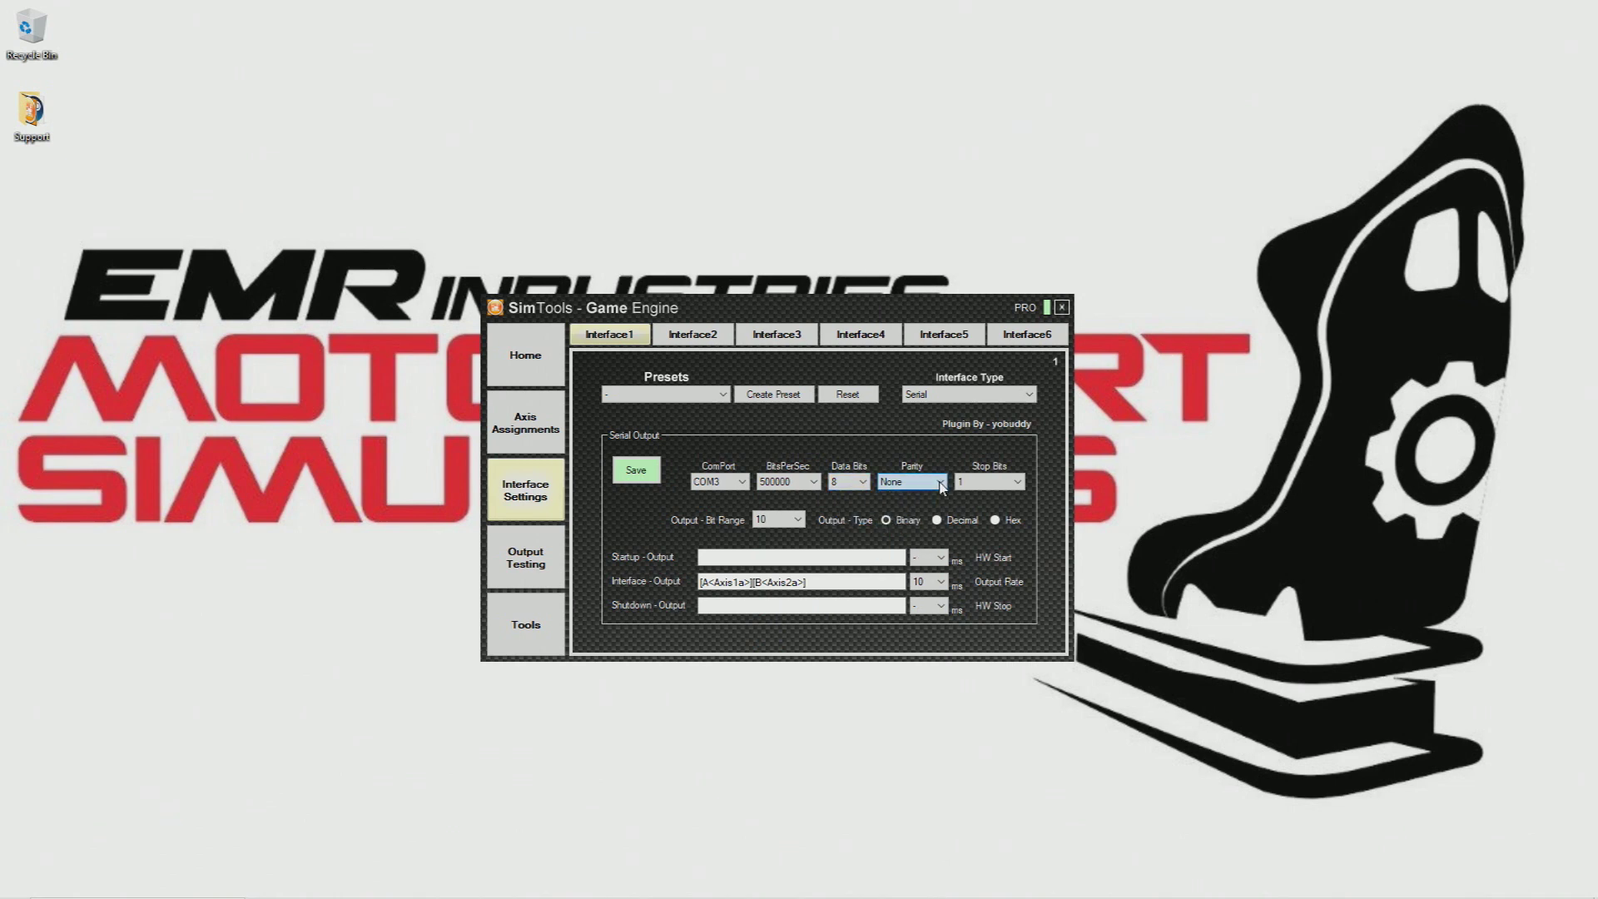
click(998, 484)
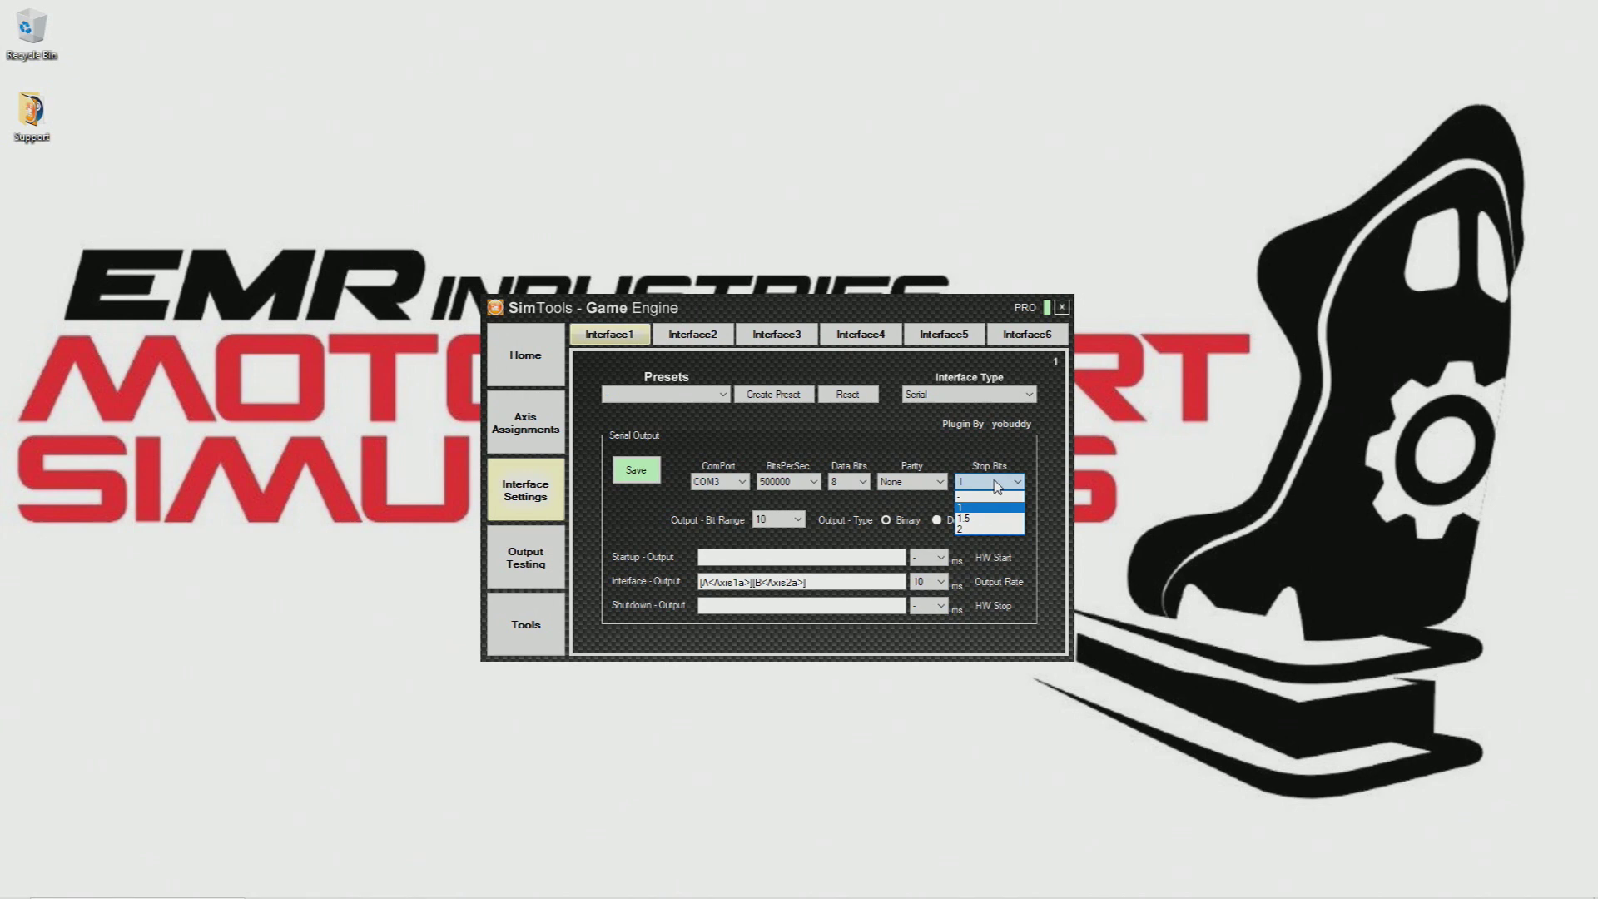
click(998, 485)
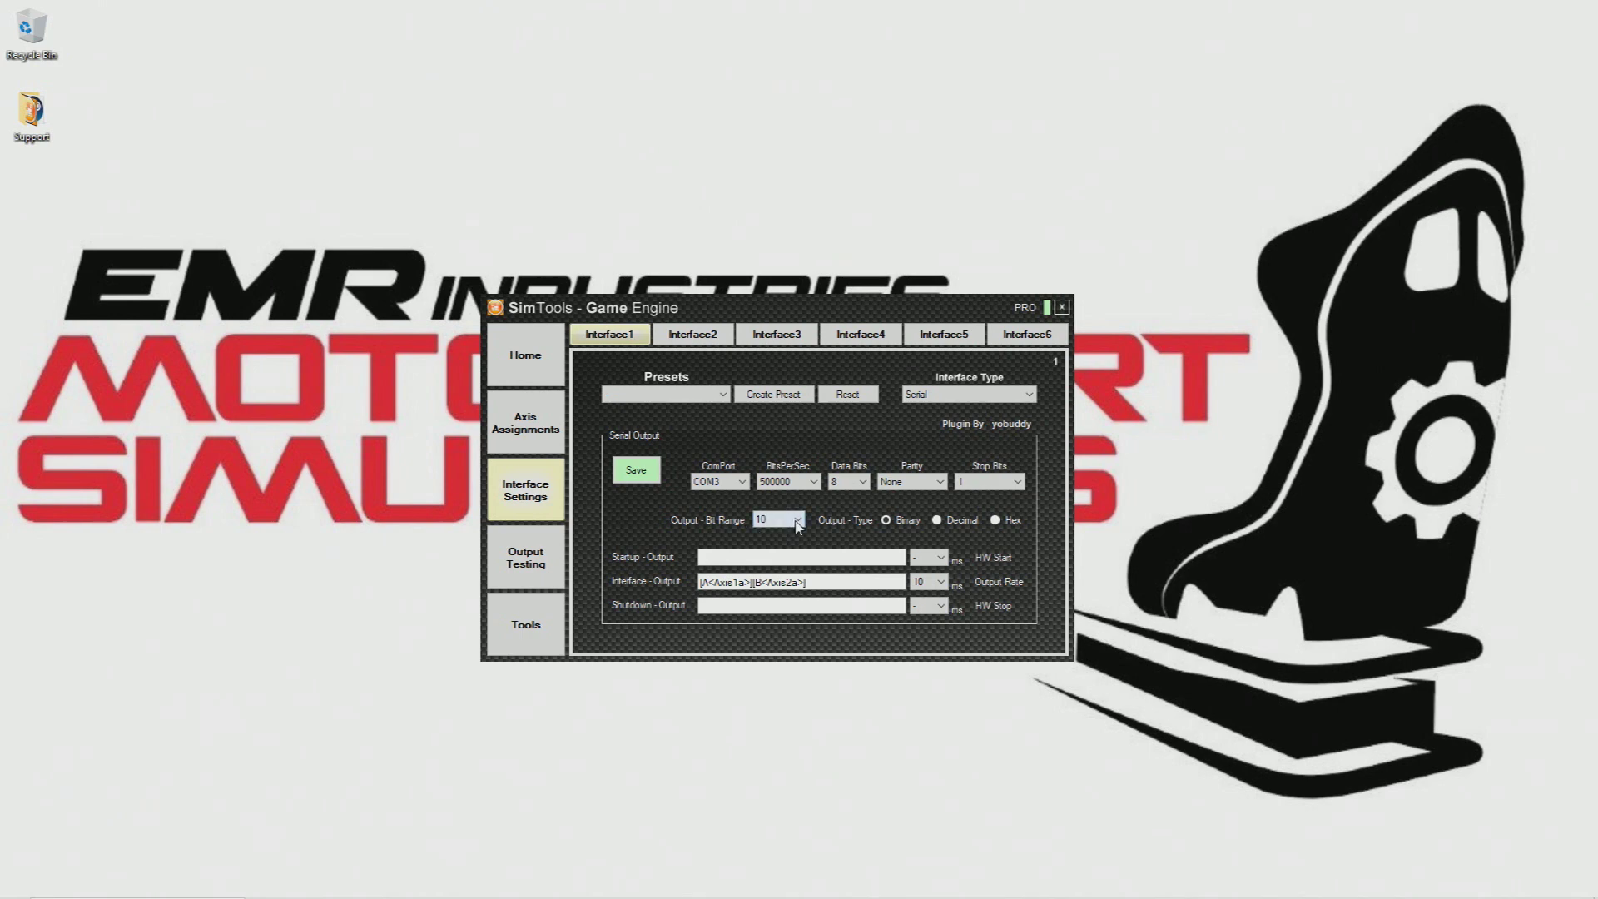
- Check Interface1's output bit range, interface output string and output rate options
click(796, 522)
click(796, 522)
click(739, 583)
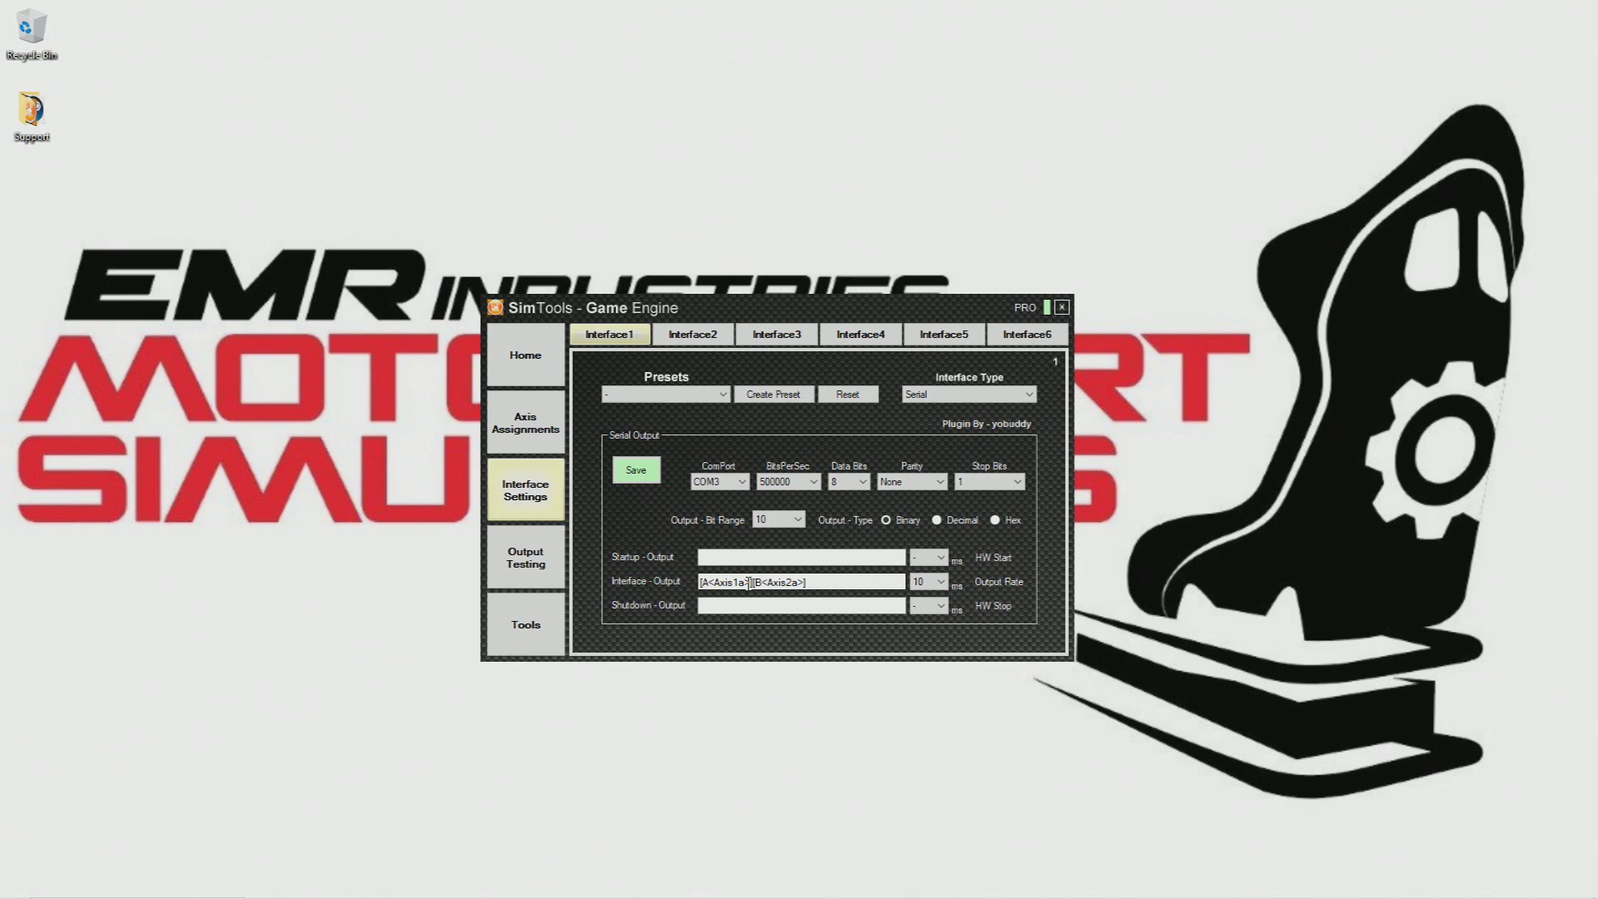
click(941, 581)
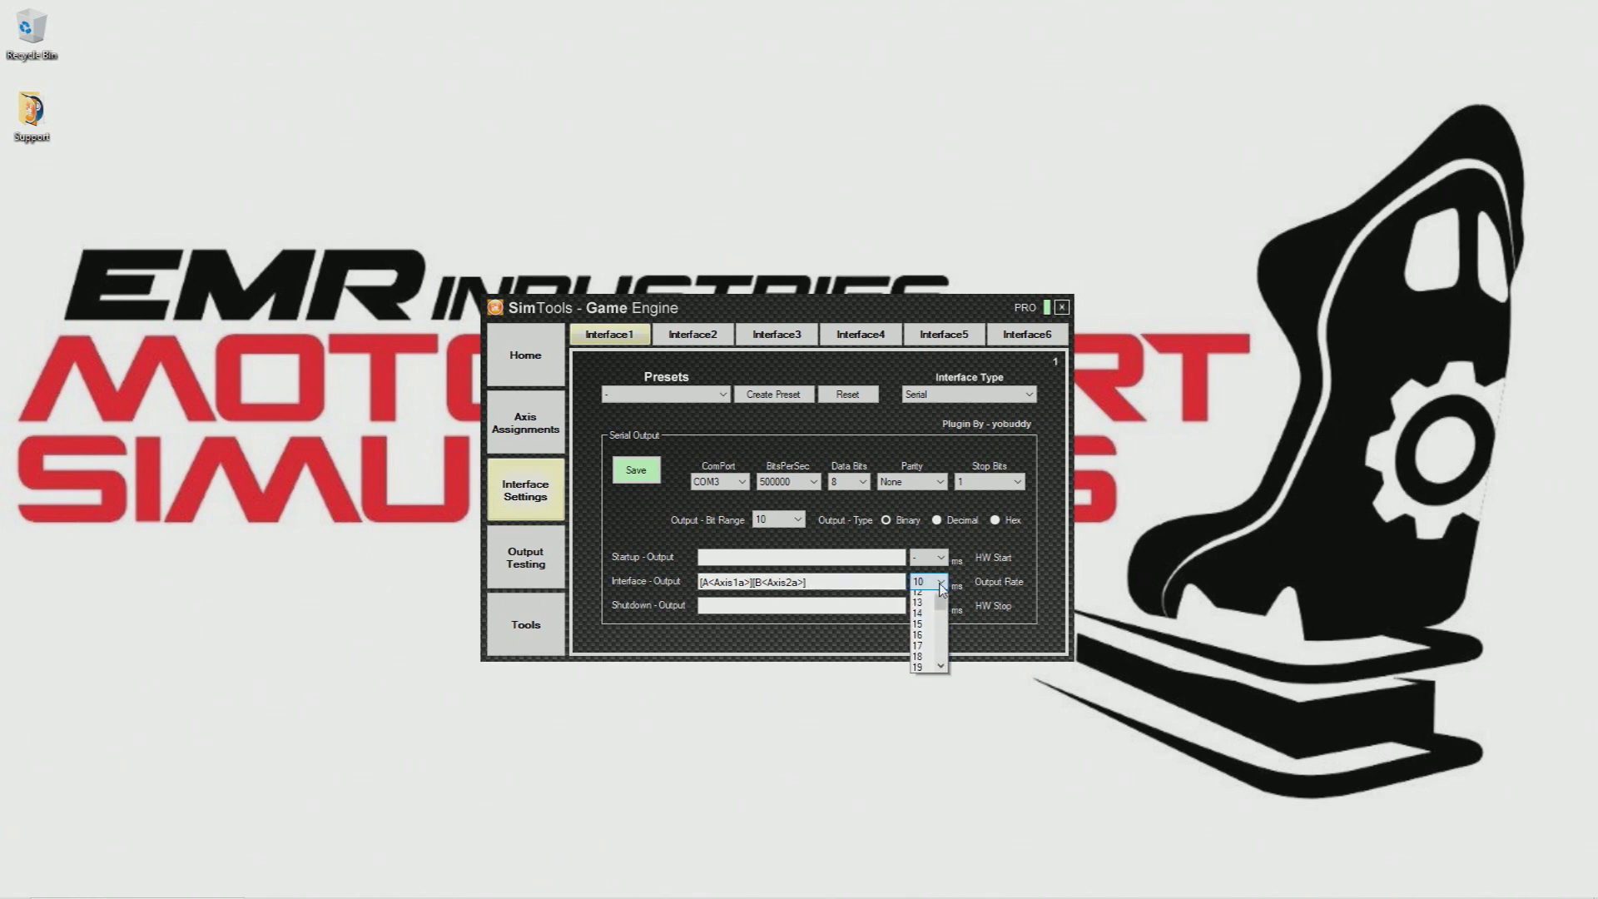
click(941, 585)
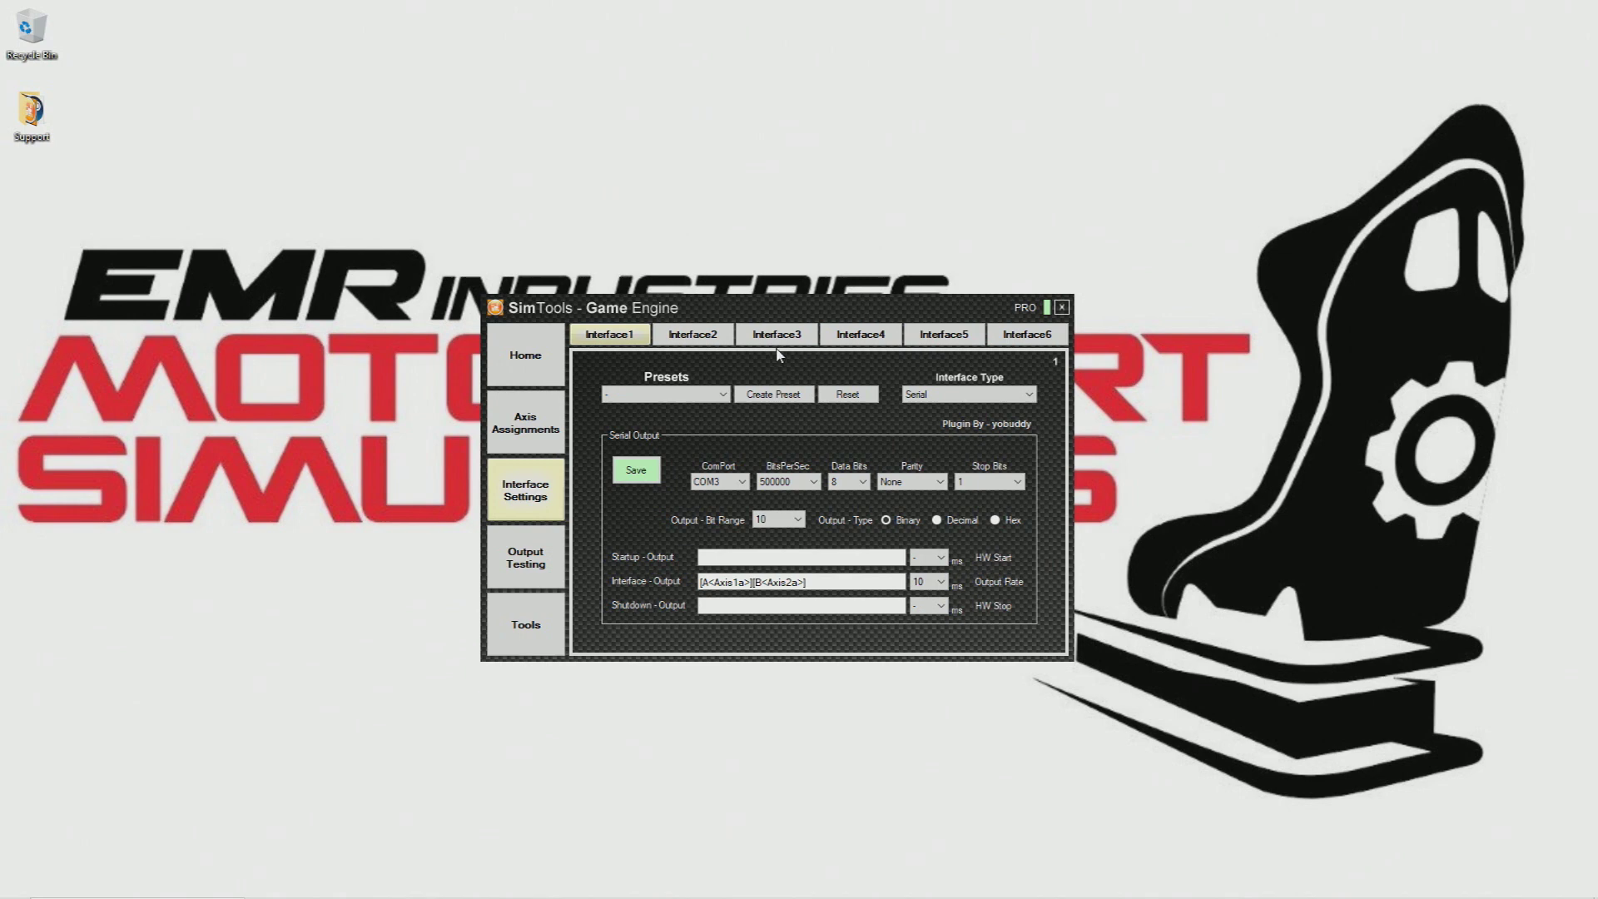
- Set the interface type of Interface2 to Serial and dismiss the device warning
click(687, 336)
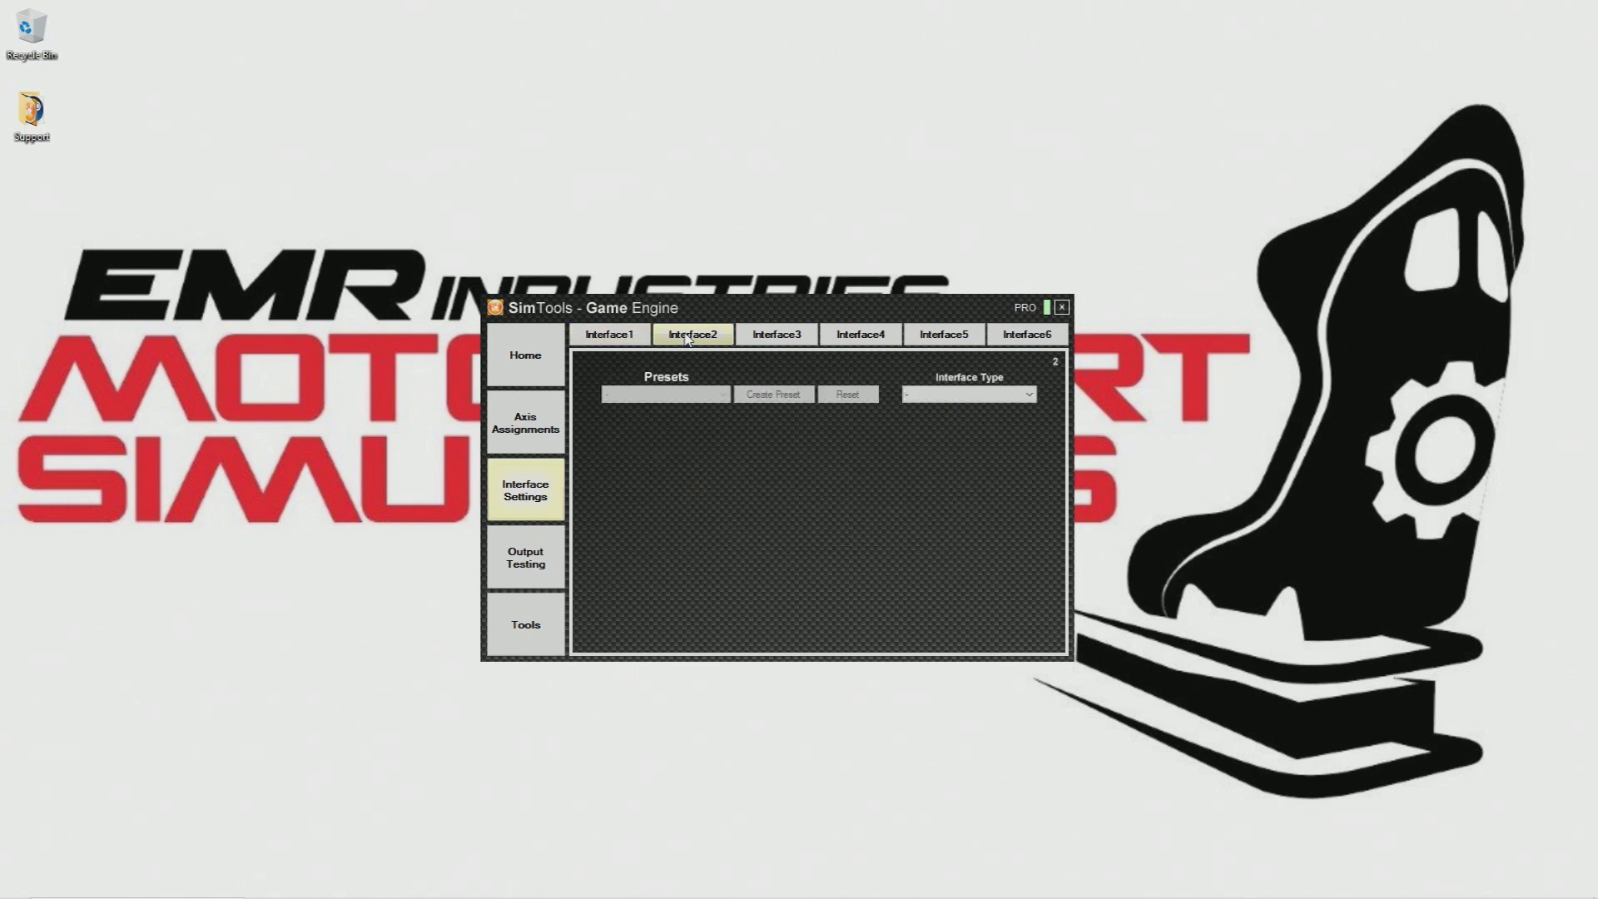
click(978, 396)
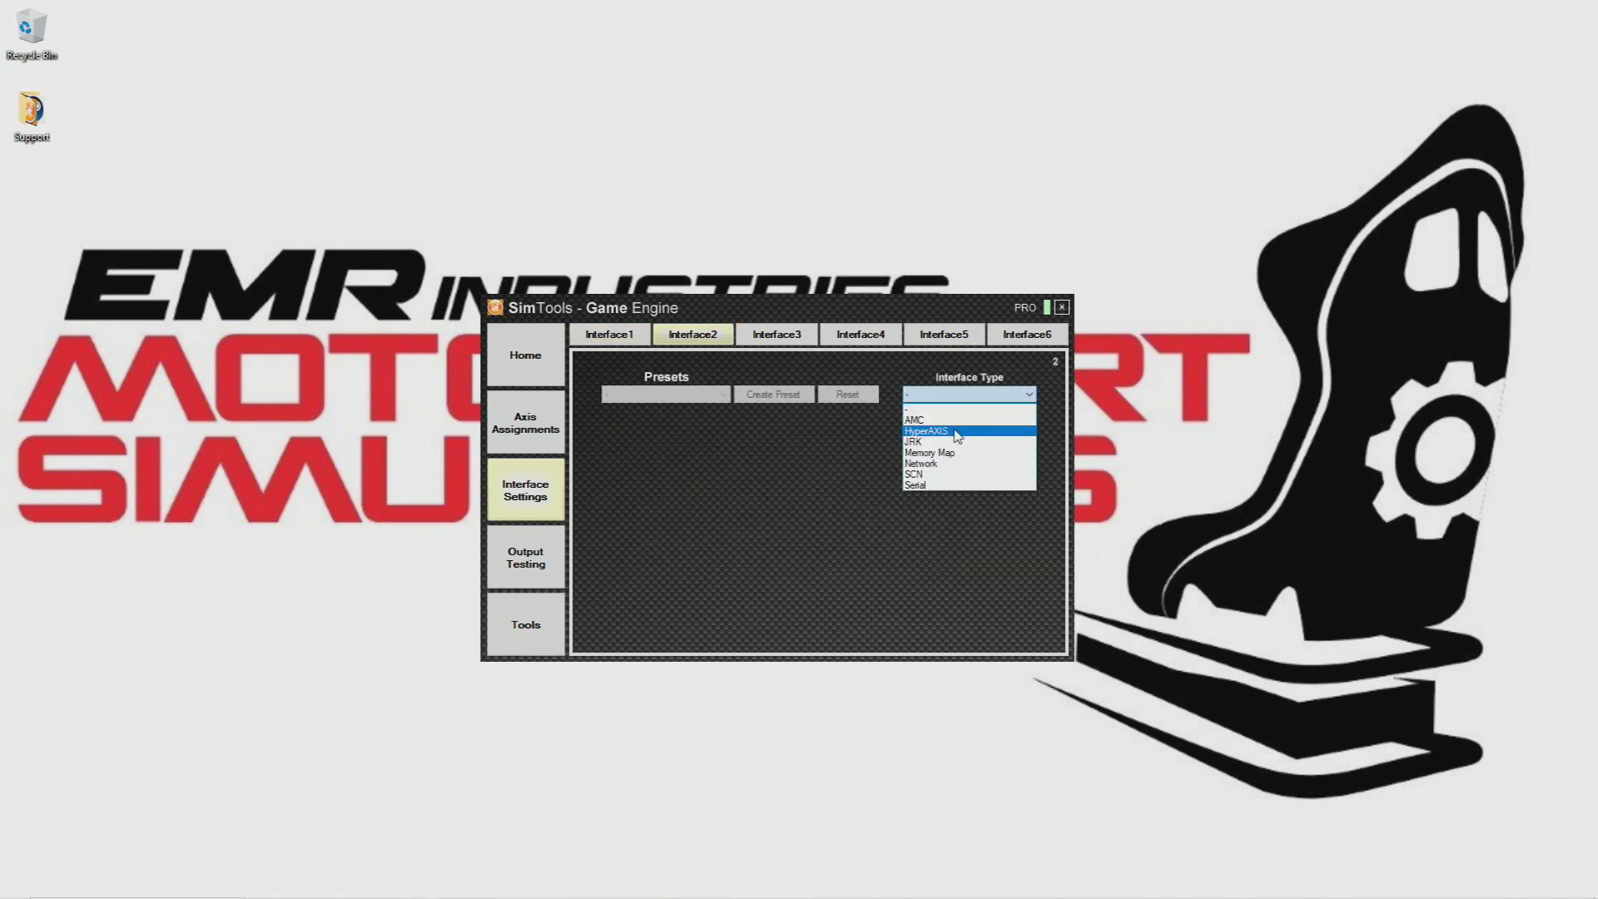
click(942, 484)
click(921, 520)
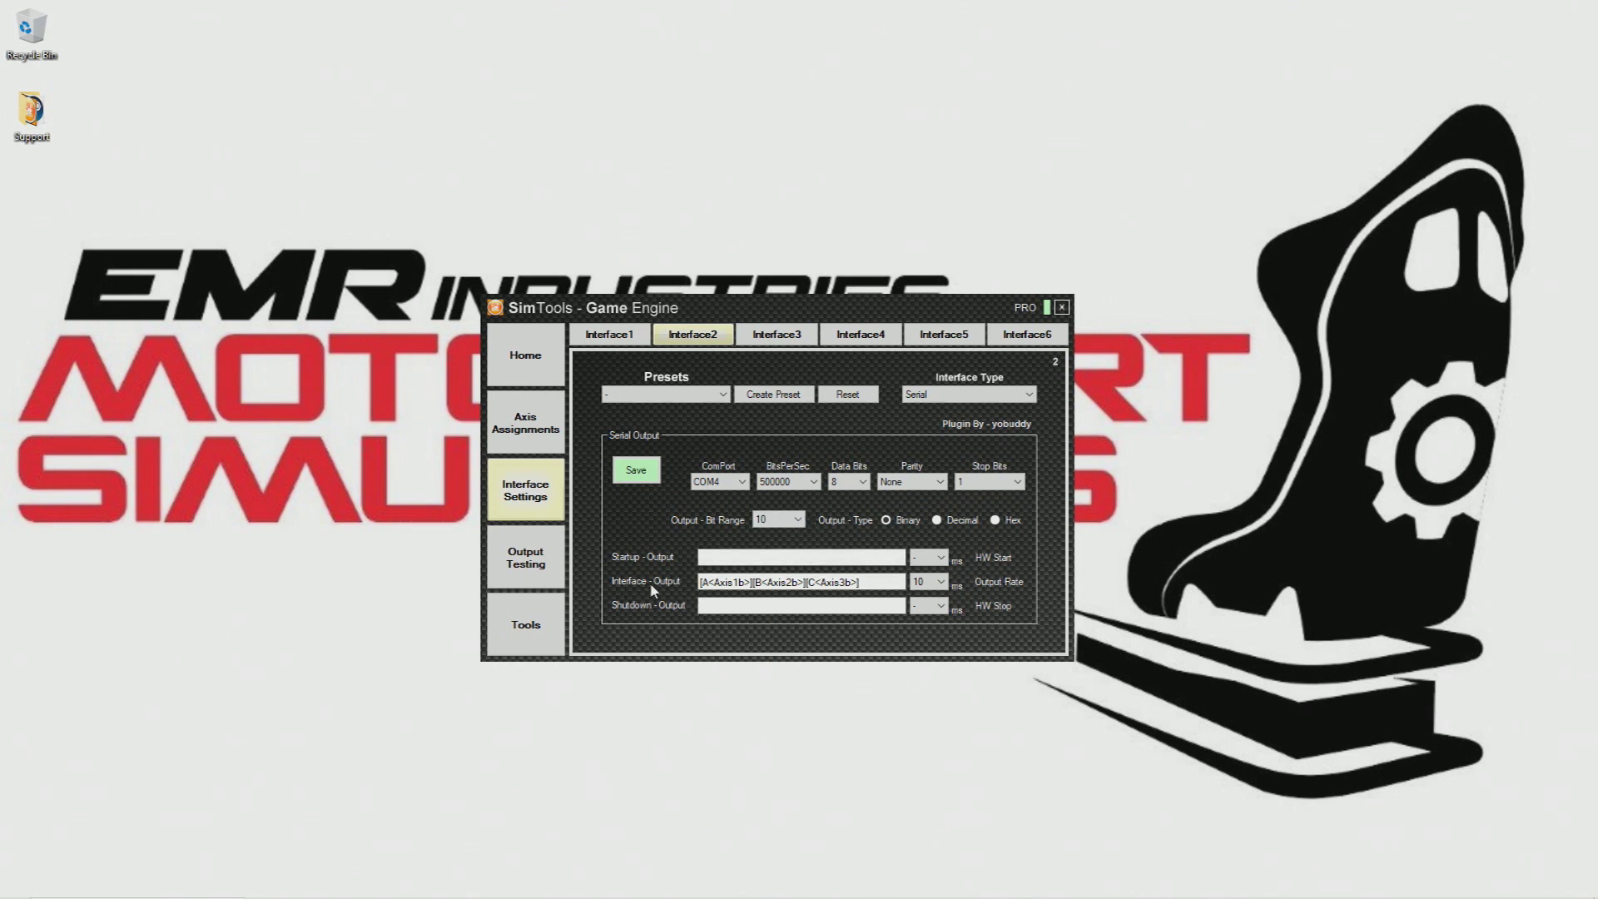
- Review Interface2's interface output string, output rate and available COM ports
click(704, 578)
click(925, 582)
click(813, 582)
click(740, 485)
click(740, 486)
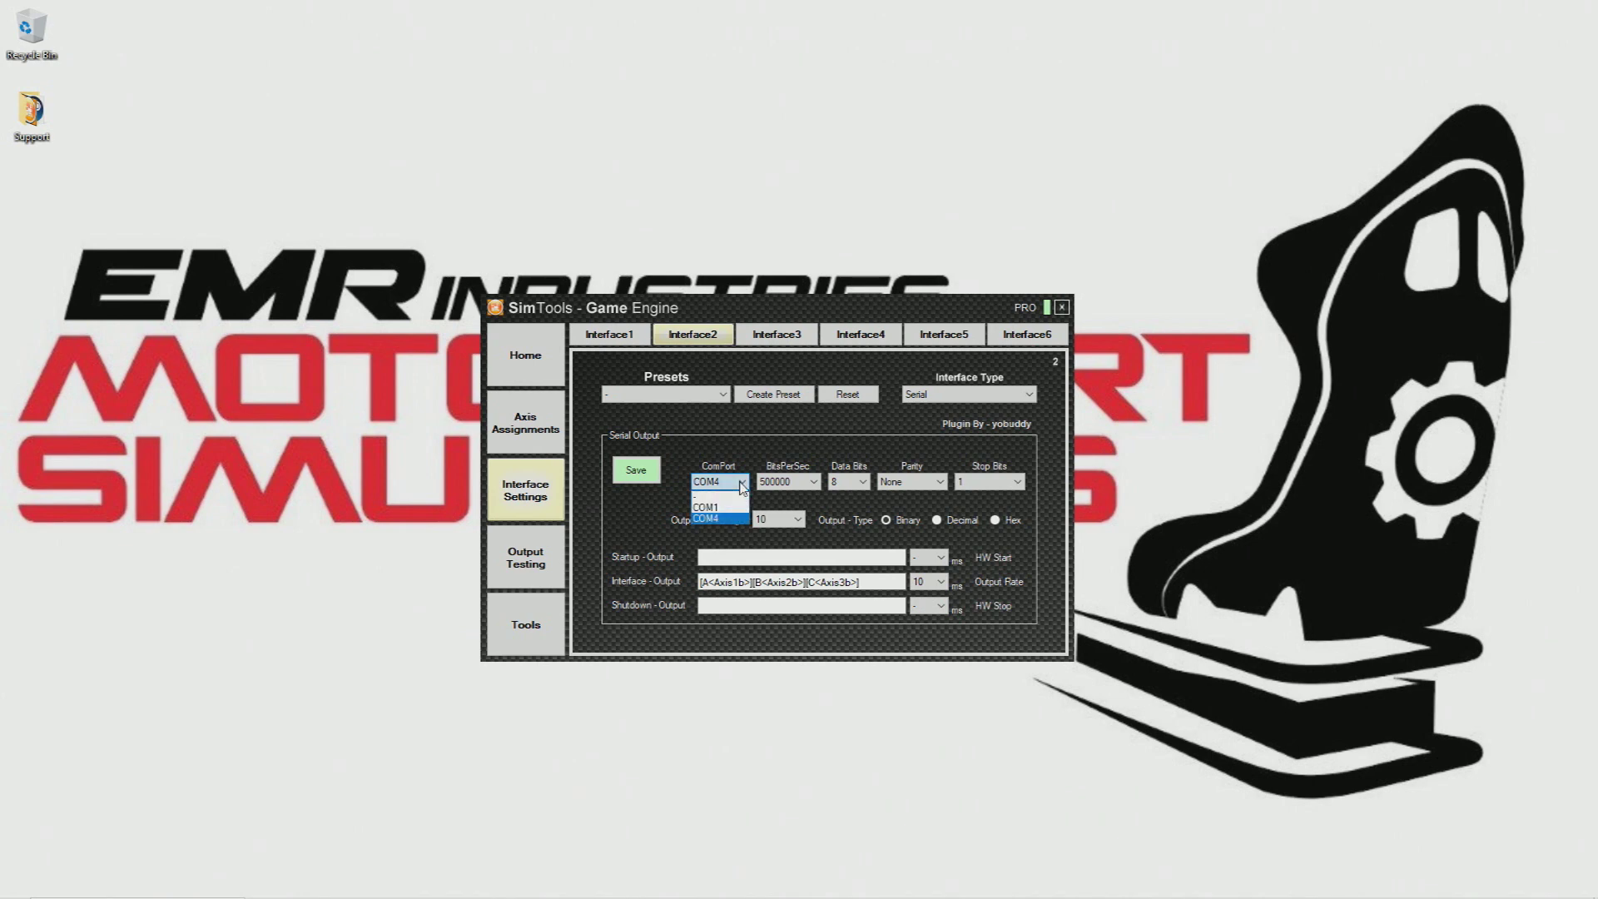
click(741, 486)
- Return to Interface1, inspect its available COM ports and select COM3
click(607, 339)
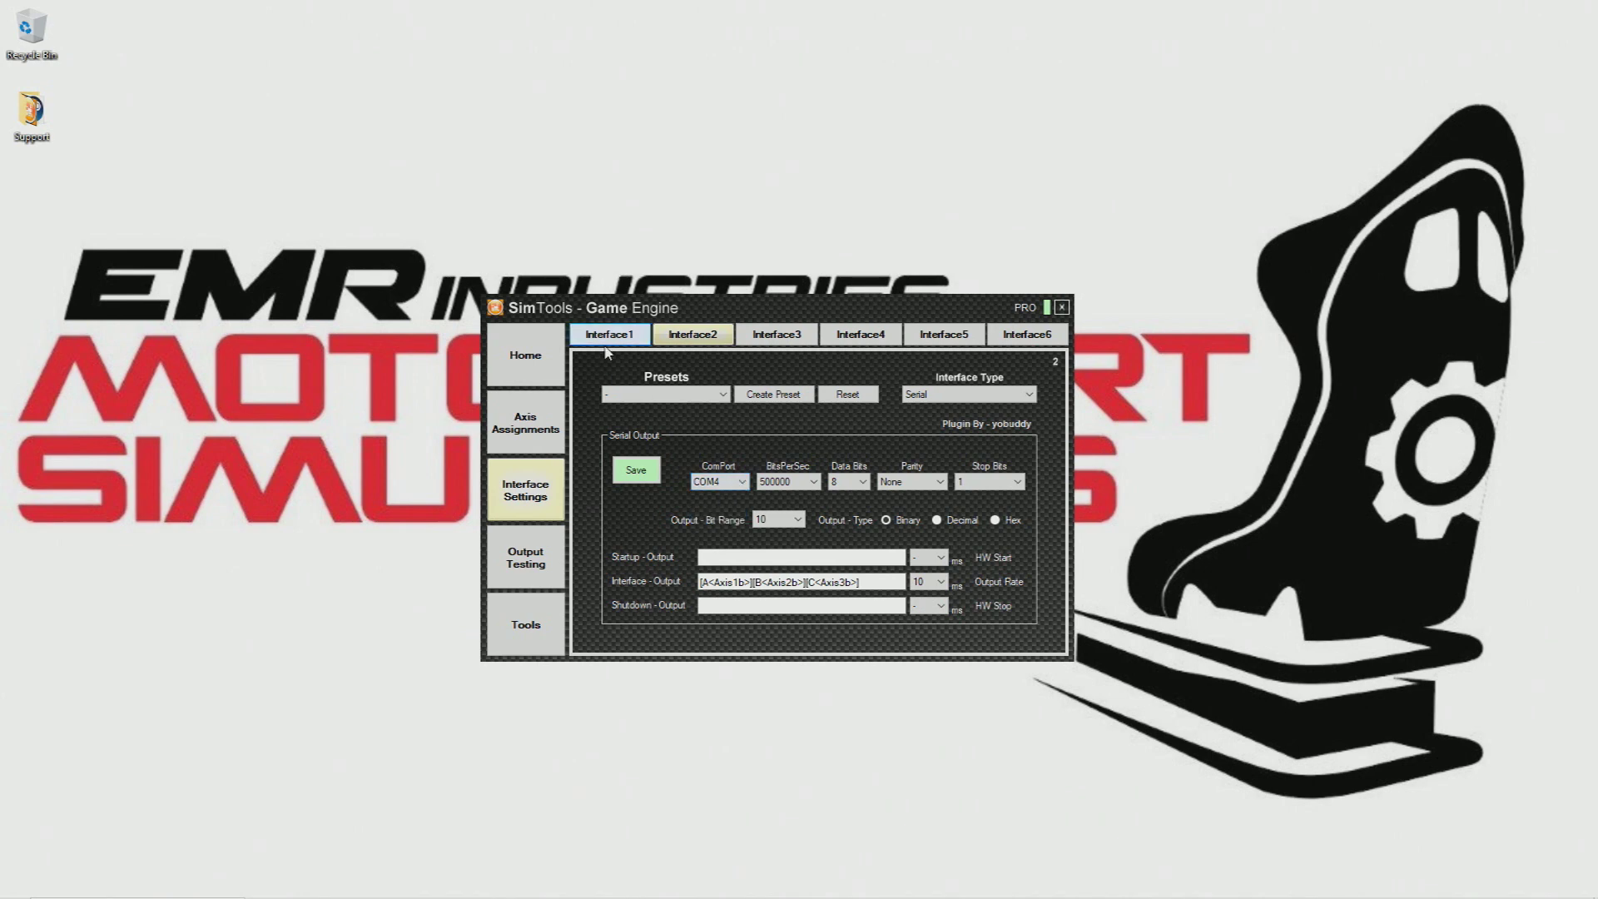
click(741, 482)
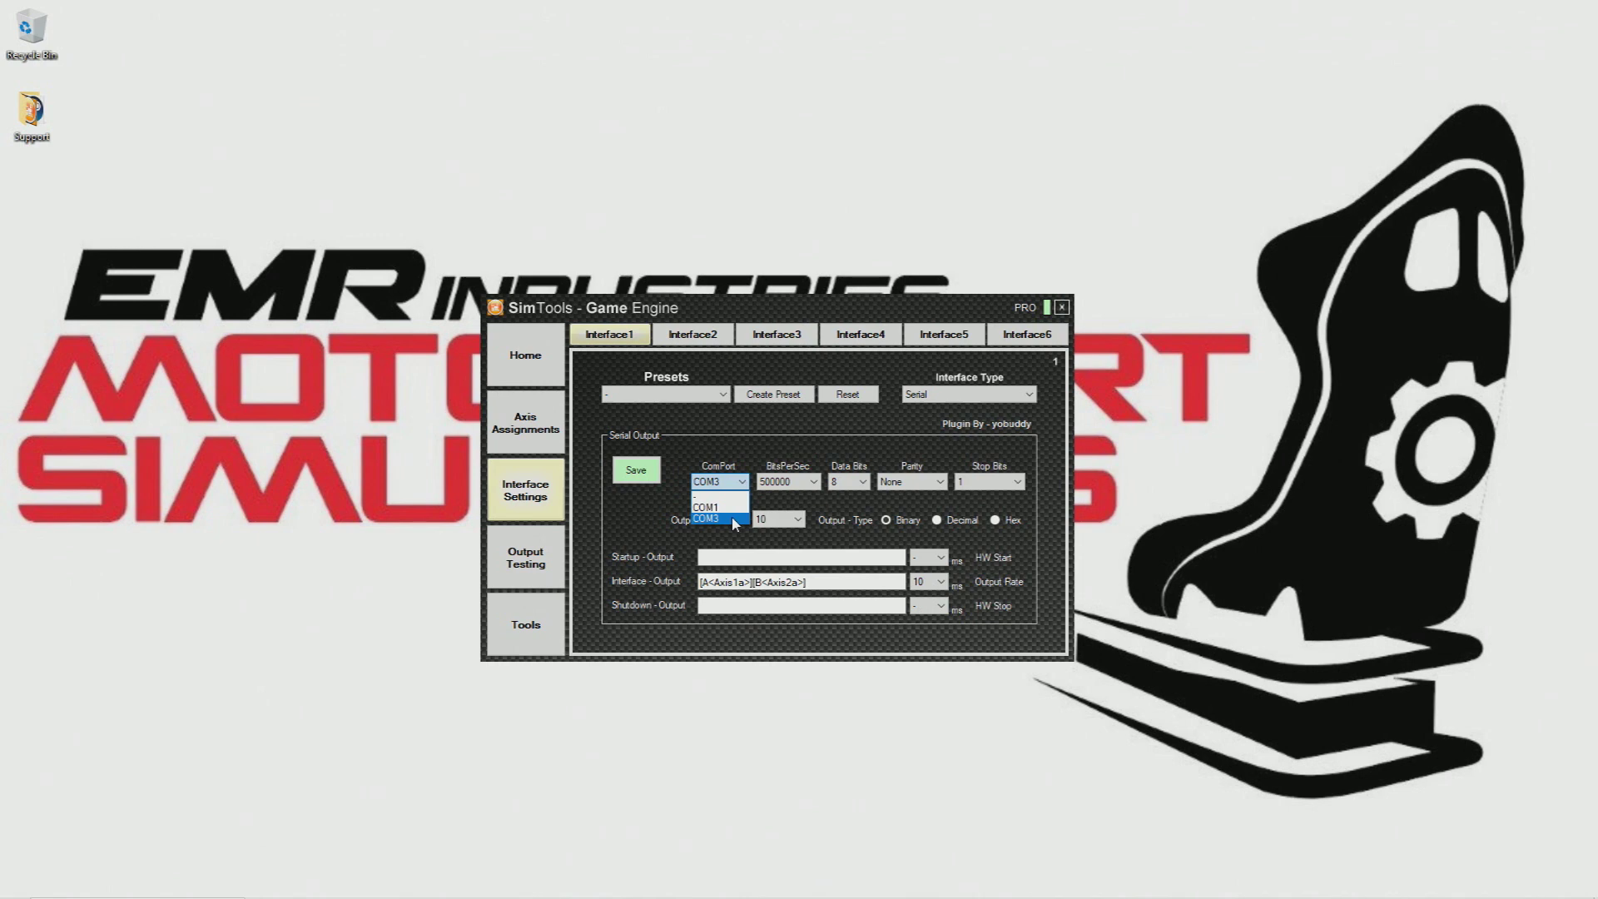
click(653, 518)
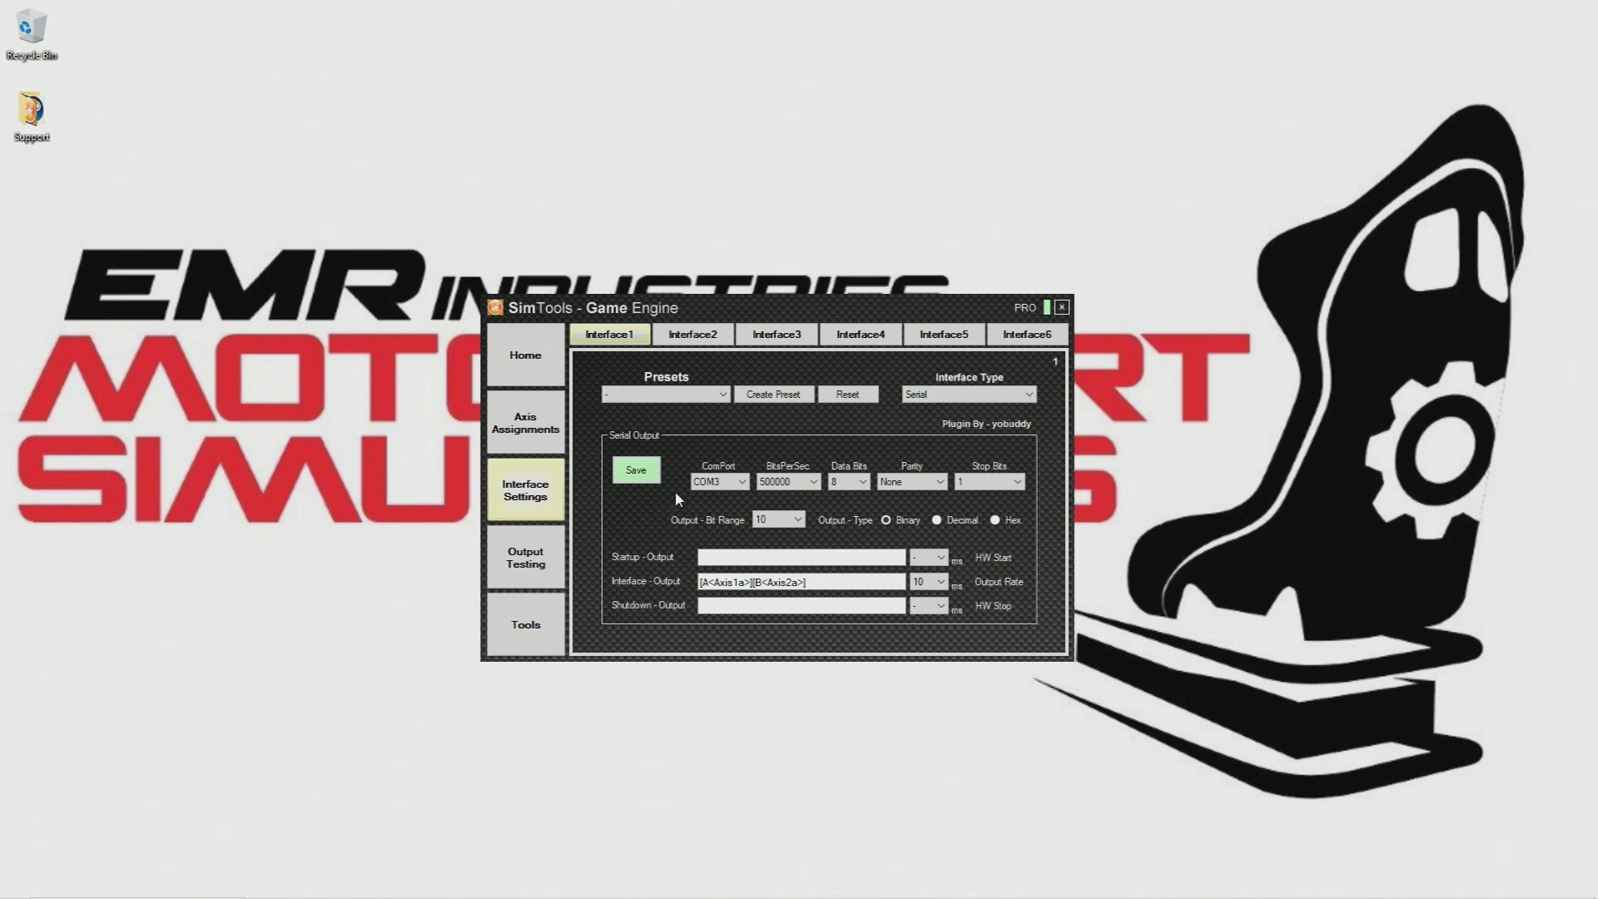
click(721, 483)
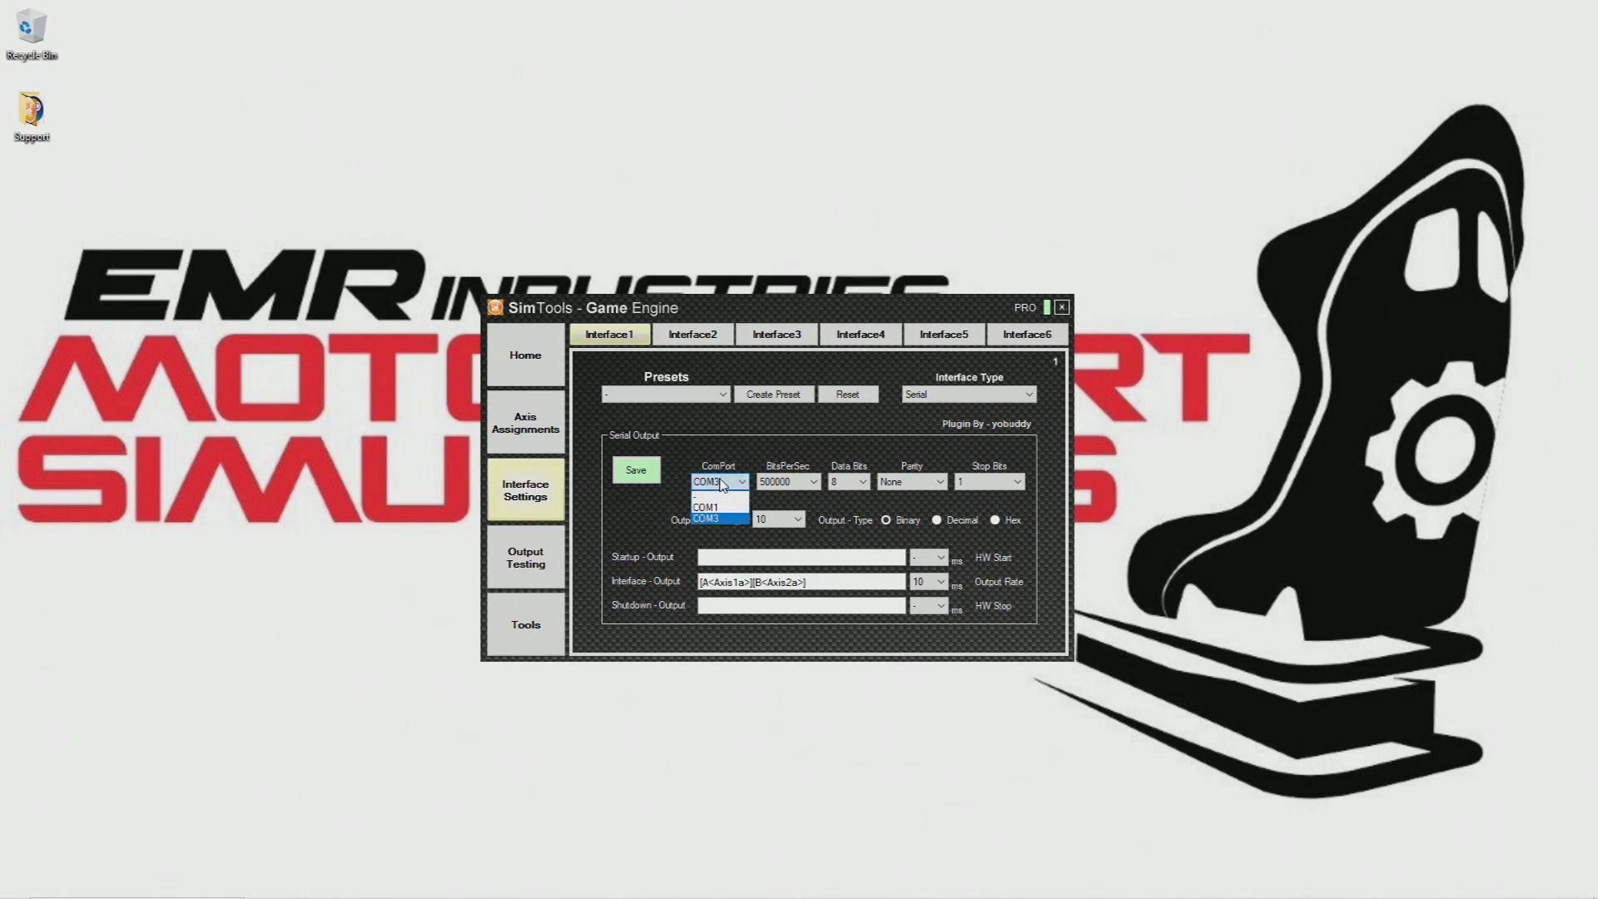
click(708, 513)
- Switch to Interface2 and check which COM ports it offers
click(695, 334)
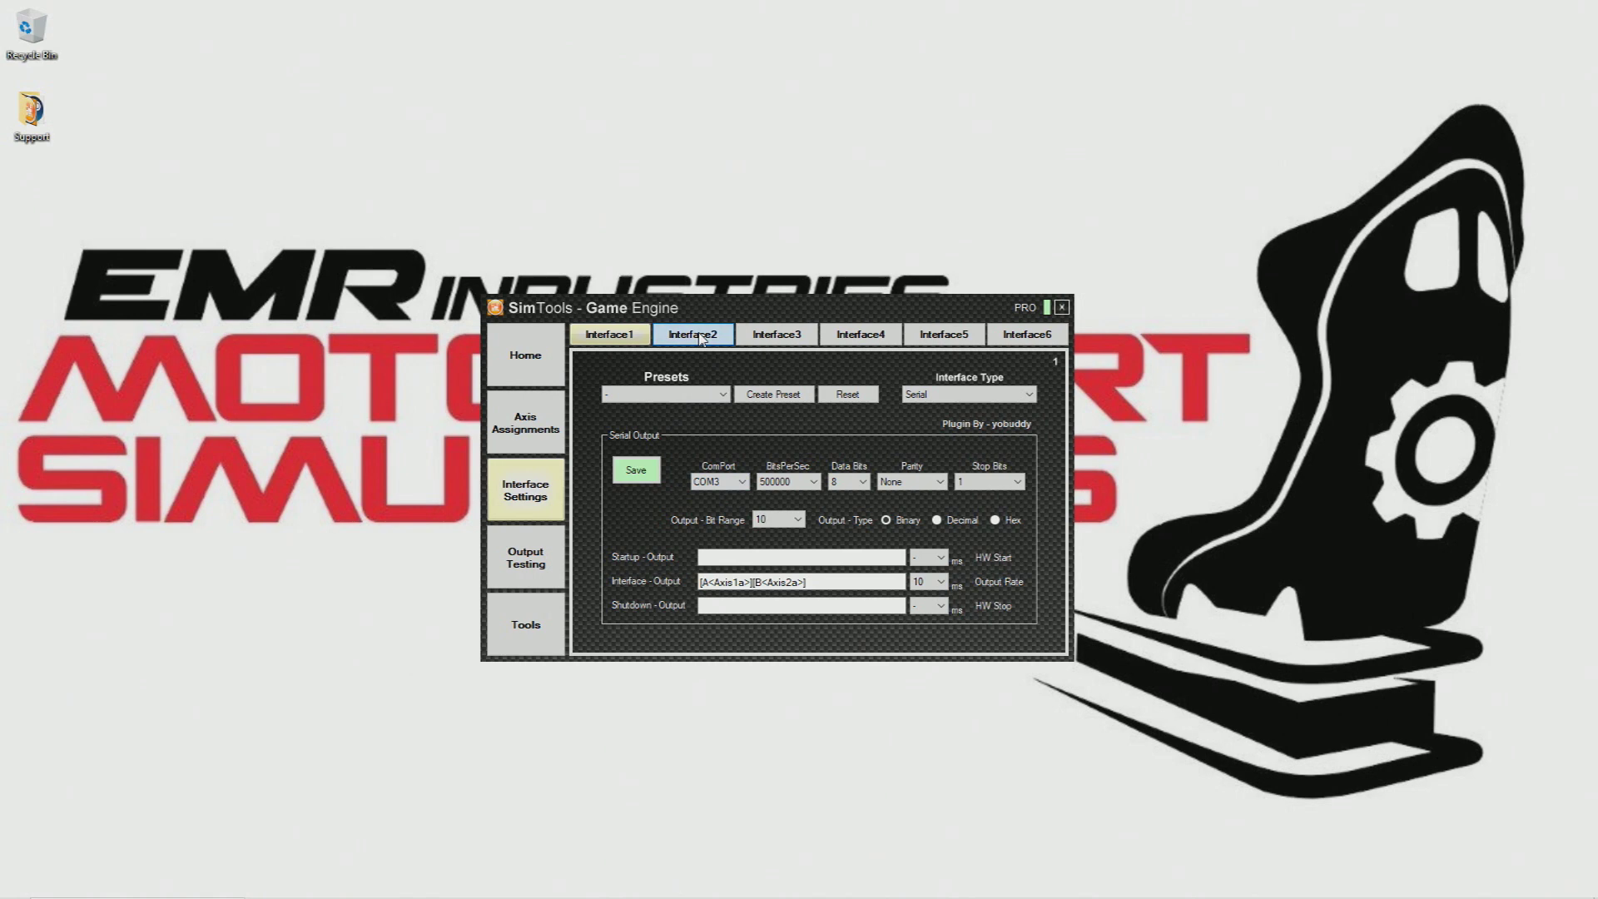
click(732, 483)
click(733, 485)
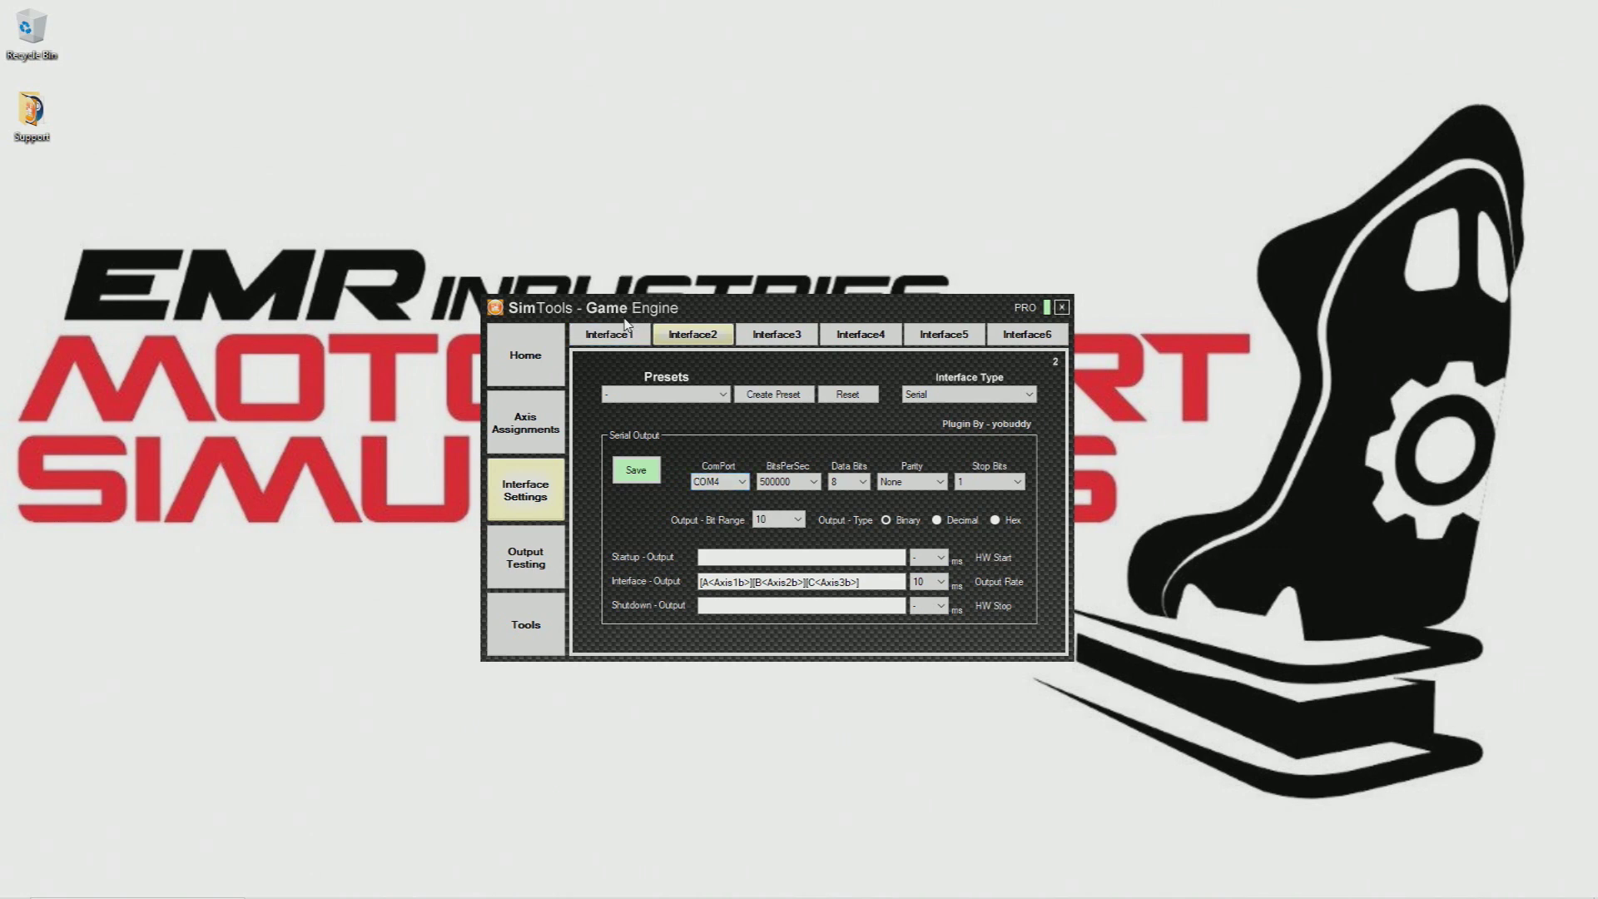
- Recheck the COM port options of Interface1 and save its serial output settings
click(629, 329)
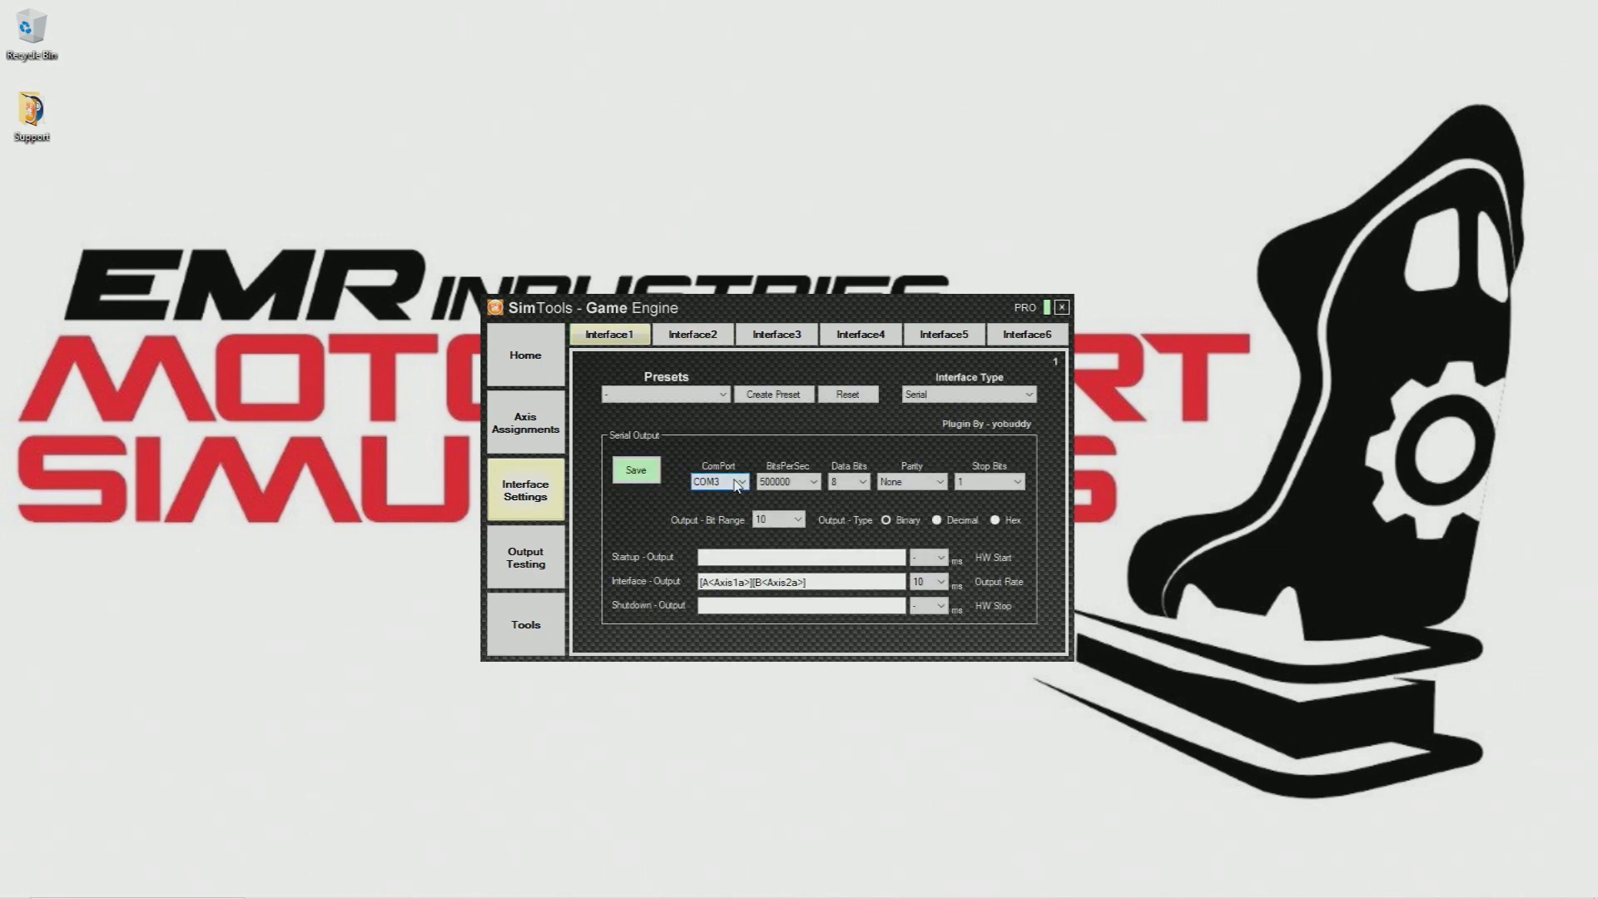
click(737, 484)
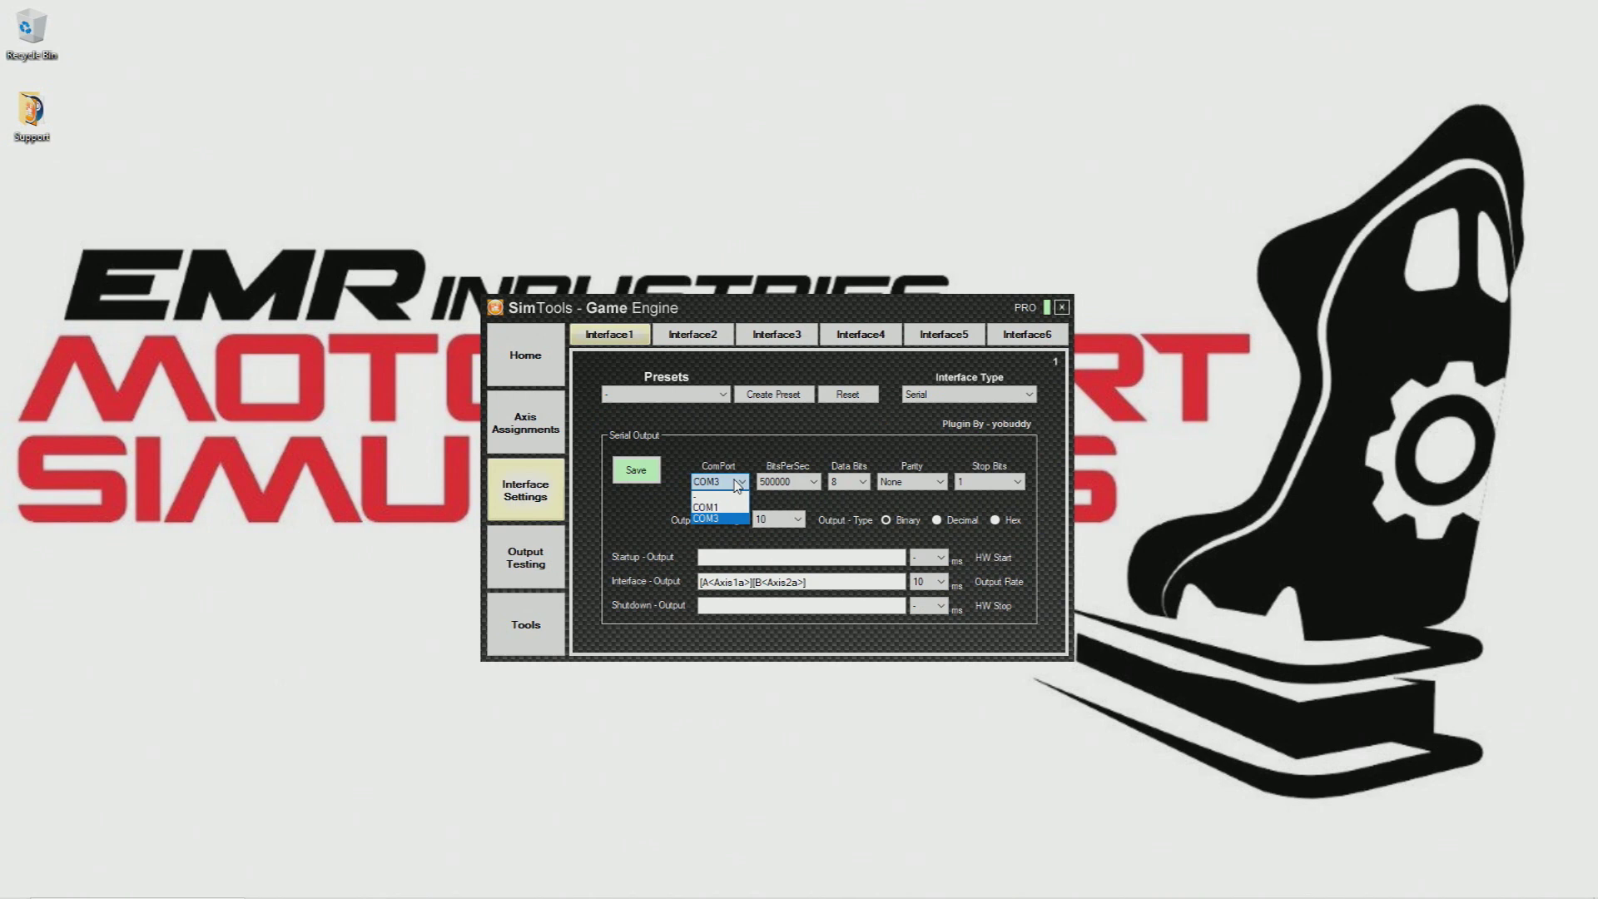
click(738, 484)
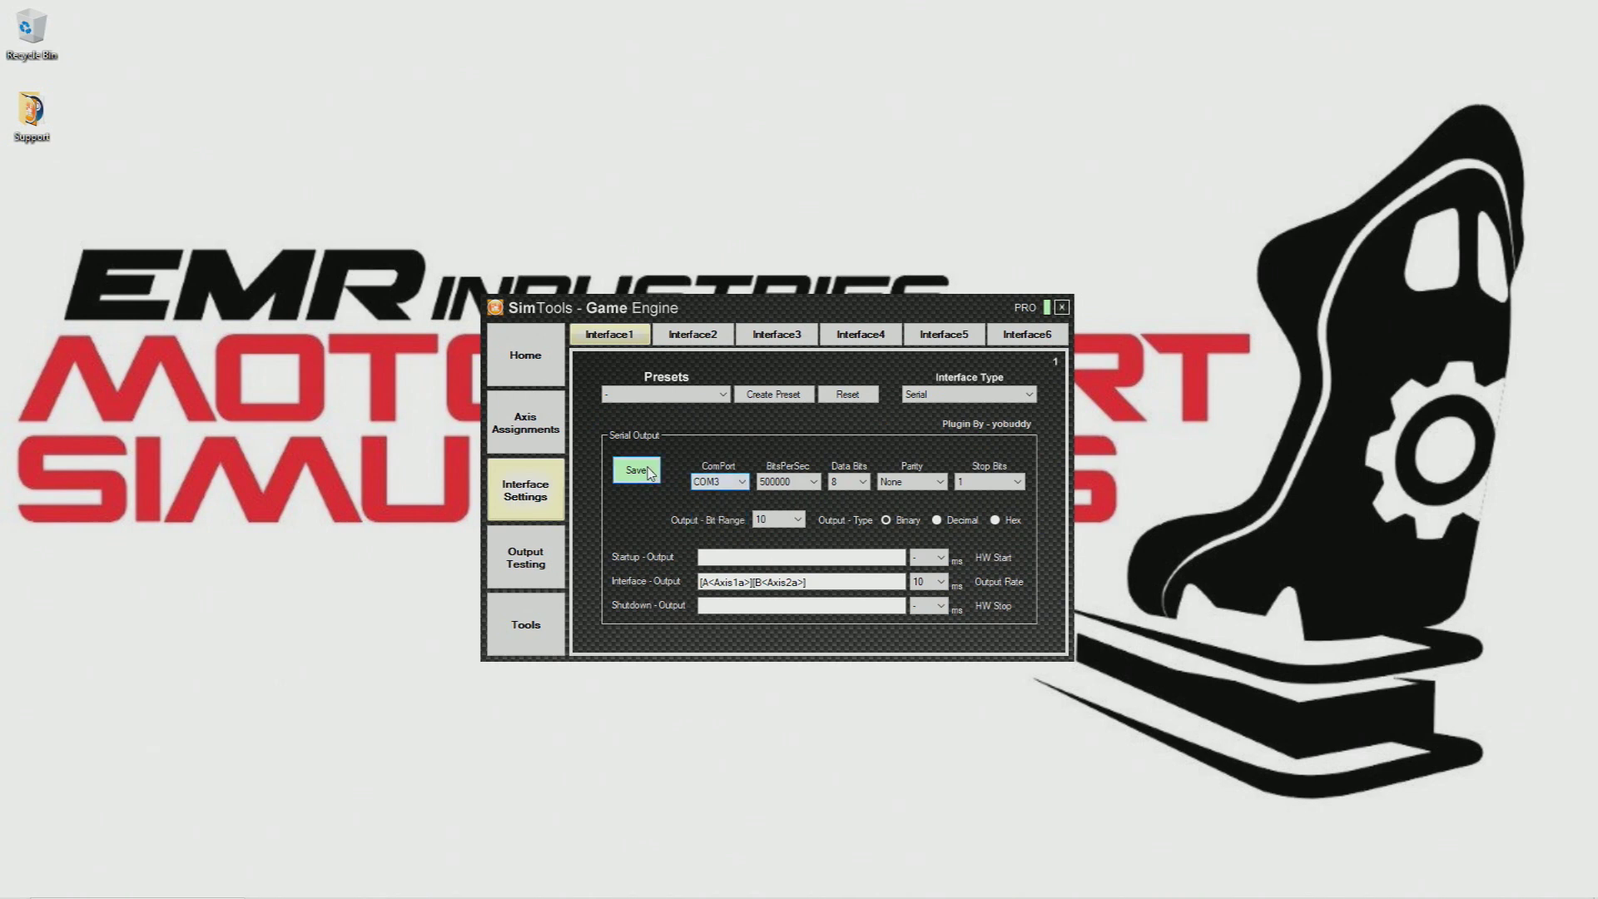
click(650, 472)
- Check the settings of Interface2 and Interface1 once more and close Game Engine
click(675, 337)
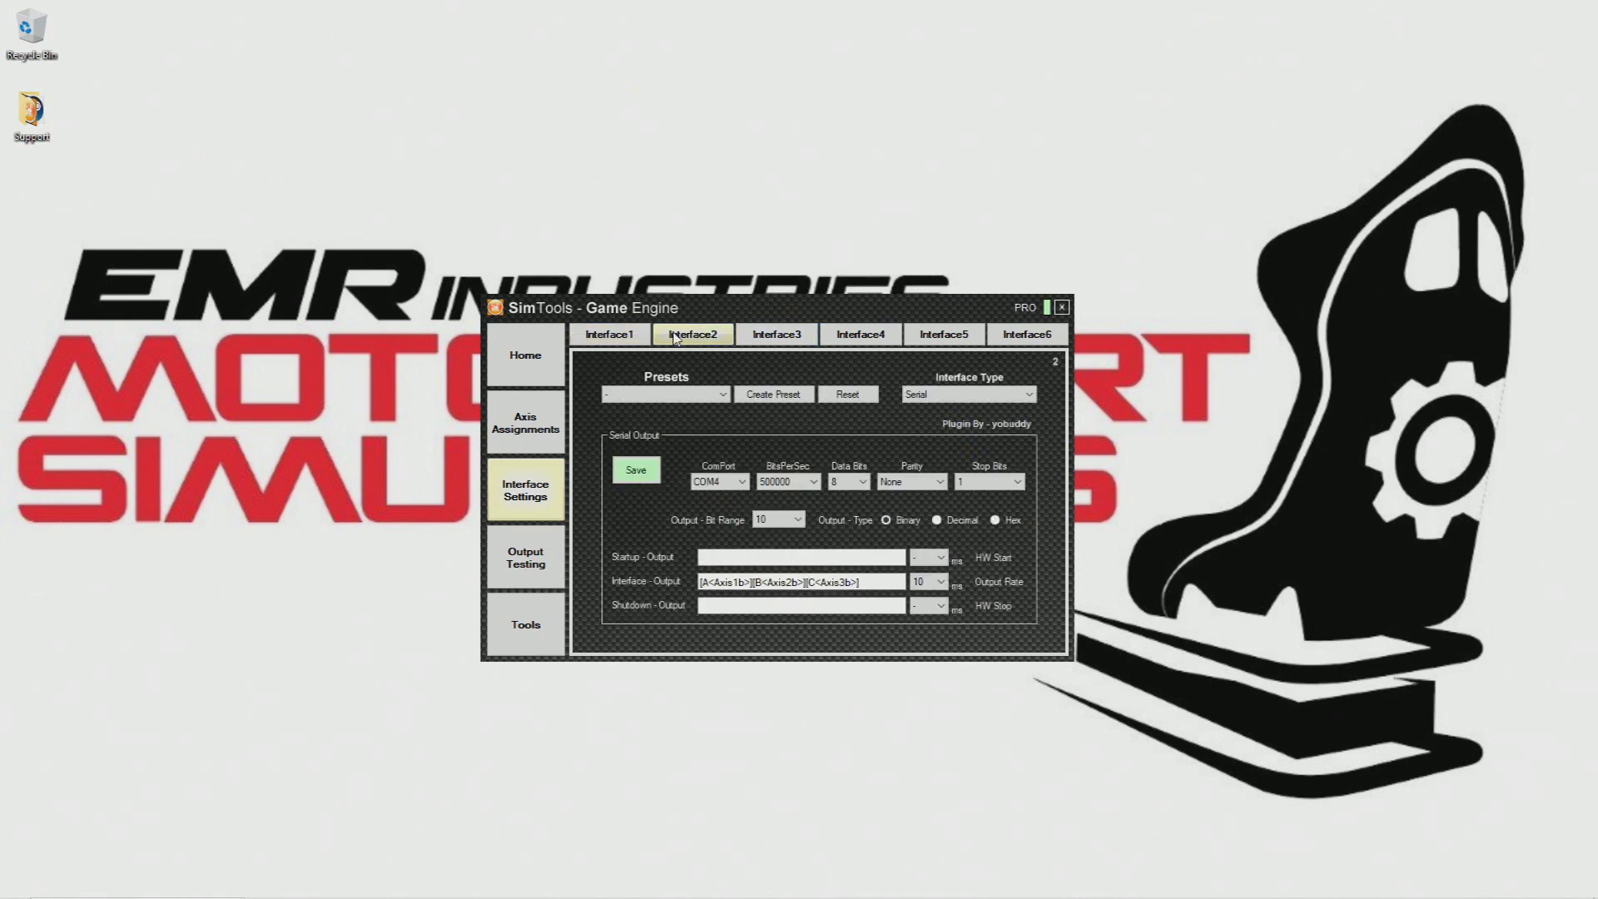
click(631, 336)
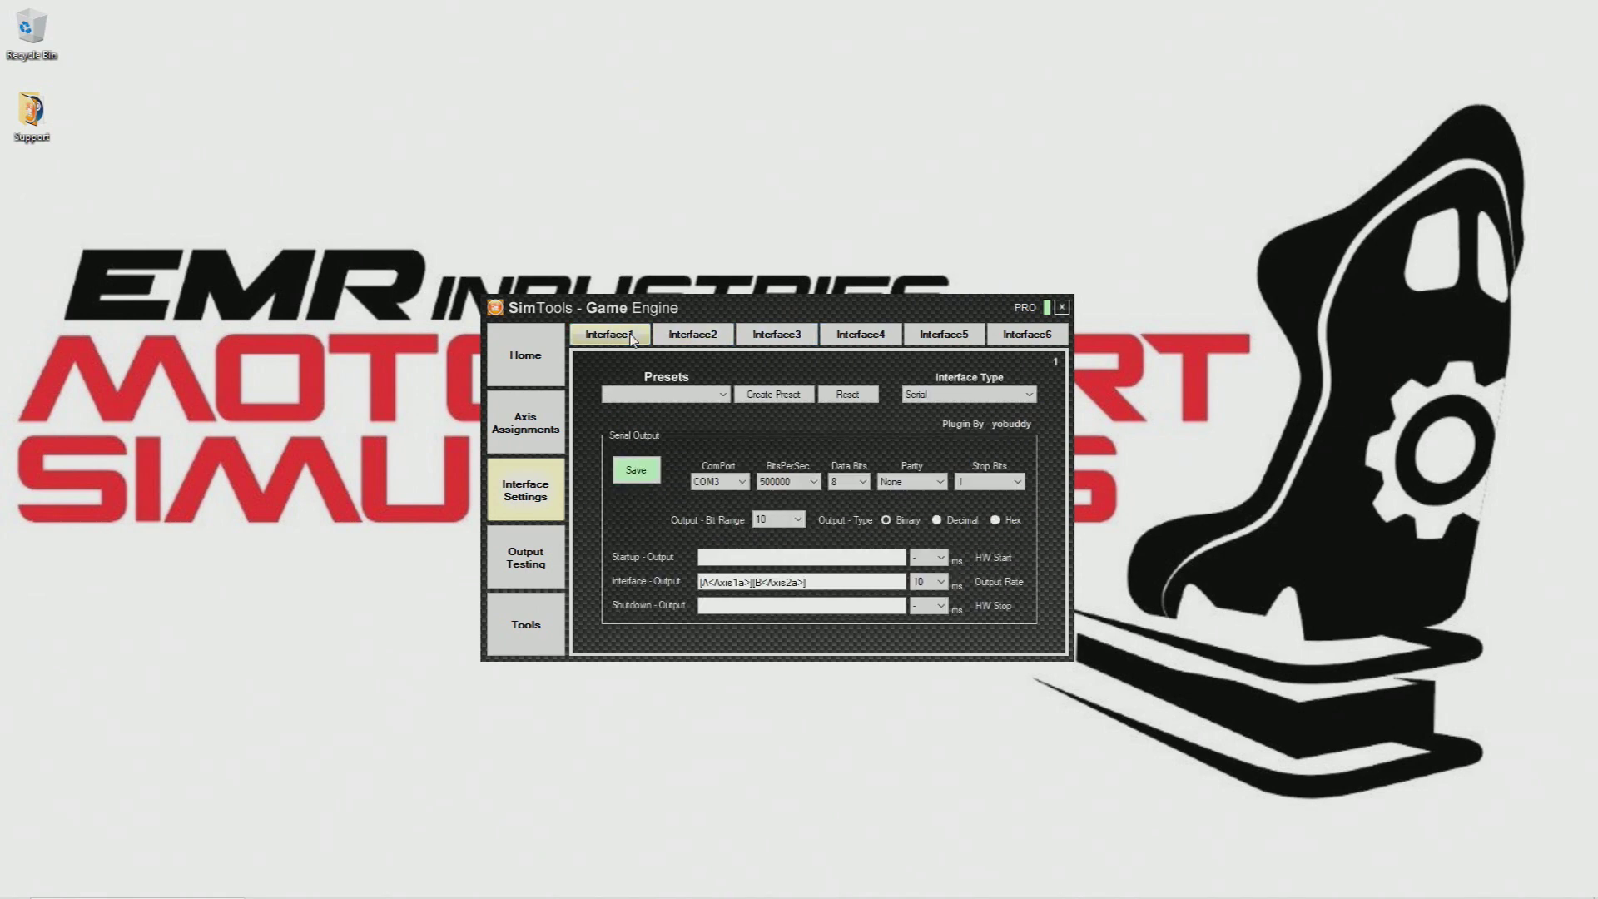
click(1063, 309)
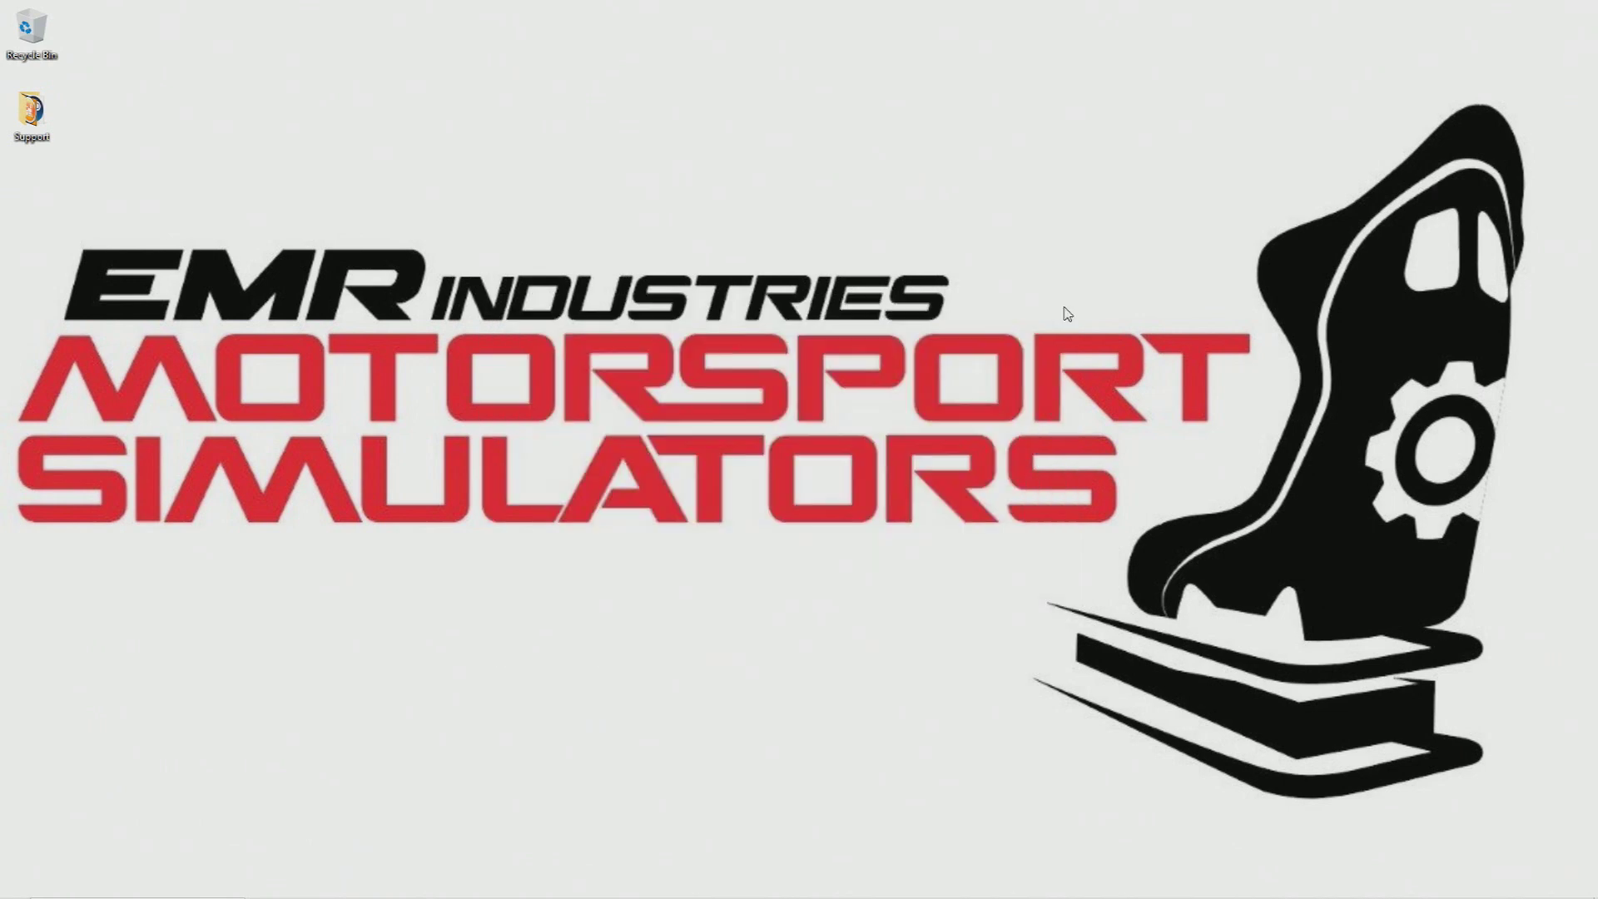